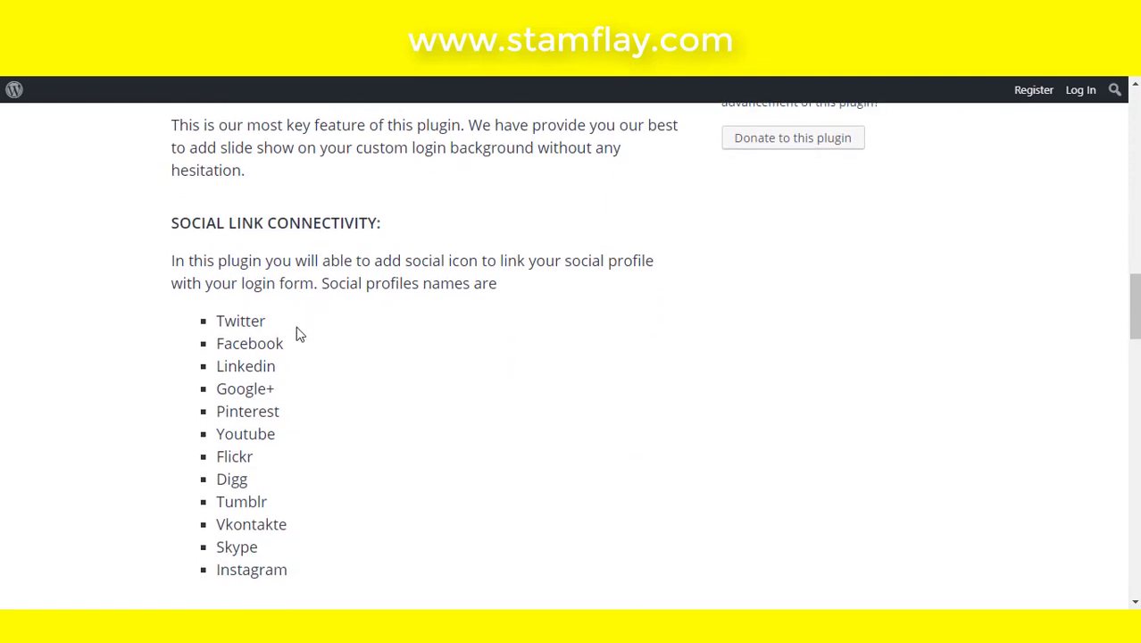
- Read through the plugin page's supported social profiles and remaining feature descriptions down to the screenshots section
left_click_drag(225, 319, 285, 572)
scroll(286, 500, "down", 3)
scroll(275, 311, "up", 2)
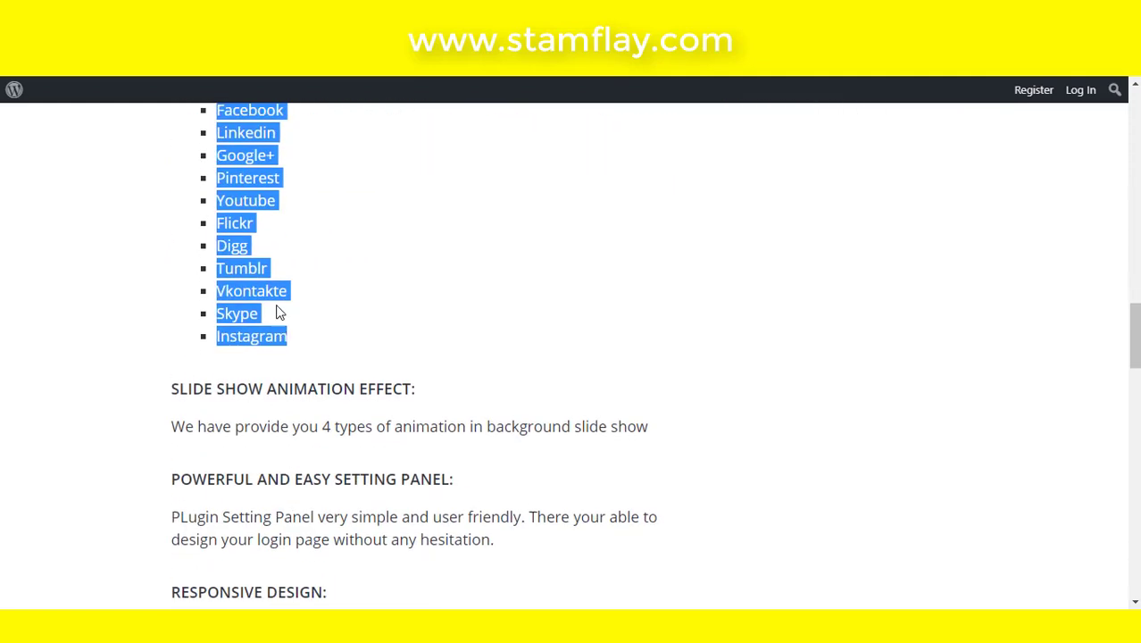
scroll(363, 287, "down", 3)
scroll(363, 287, "down", 12)
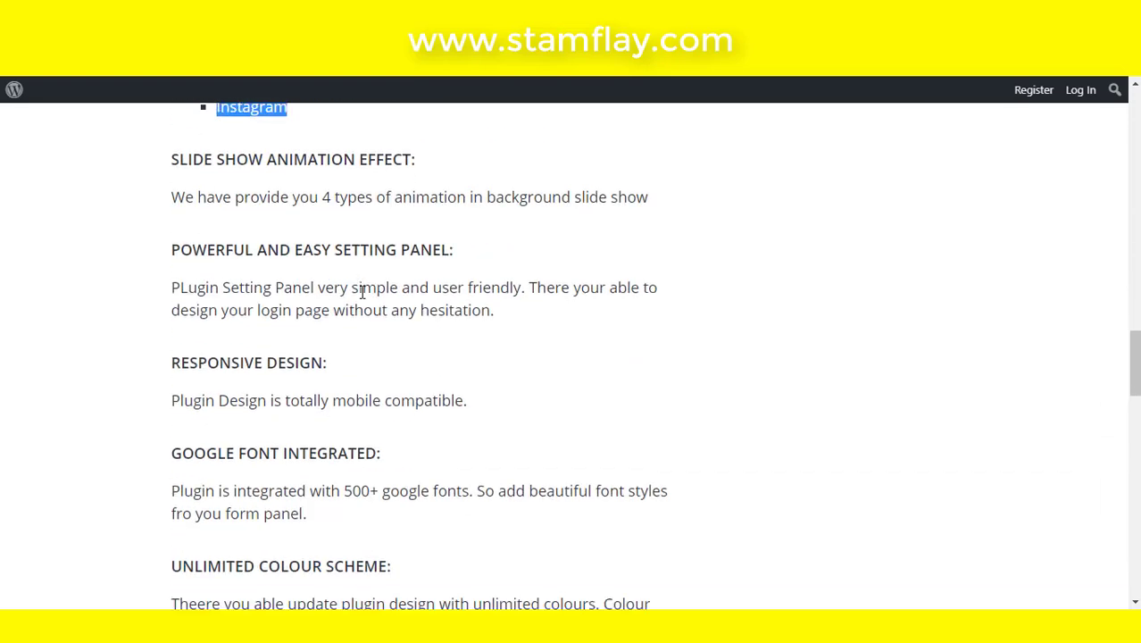
scroll(362, 294, "down", 2)
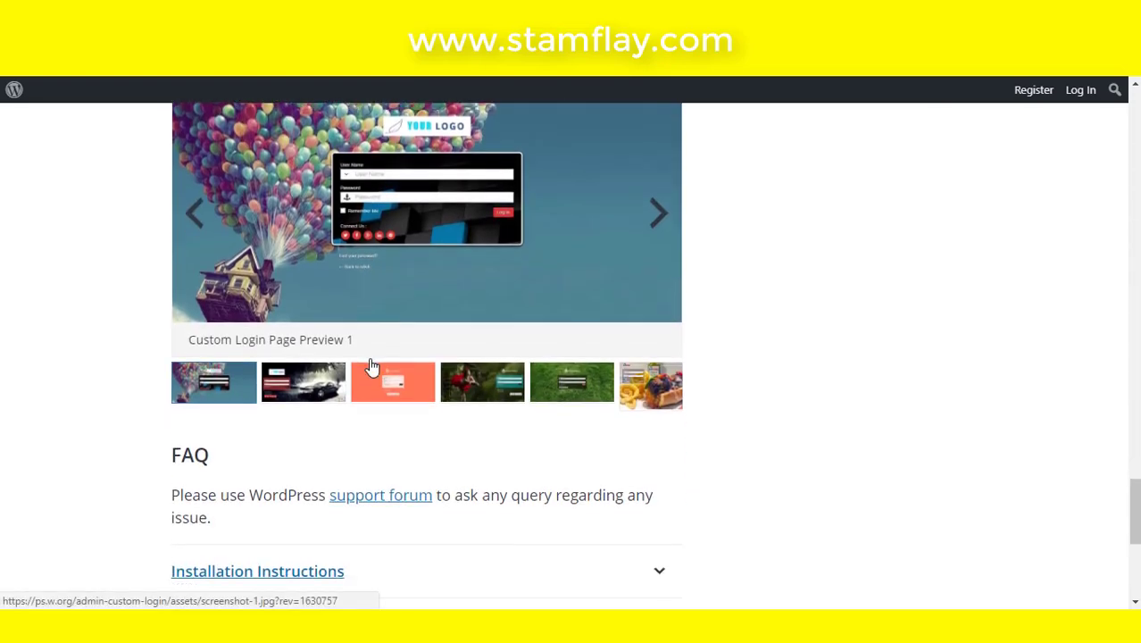
- Browse the plugin's login page screenshots from Custom Login Page Preview 1 through Preview 5
left_click(646, 221)
left_click(647, 221)
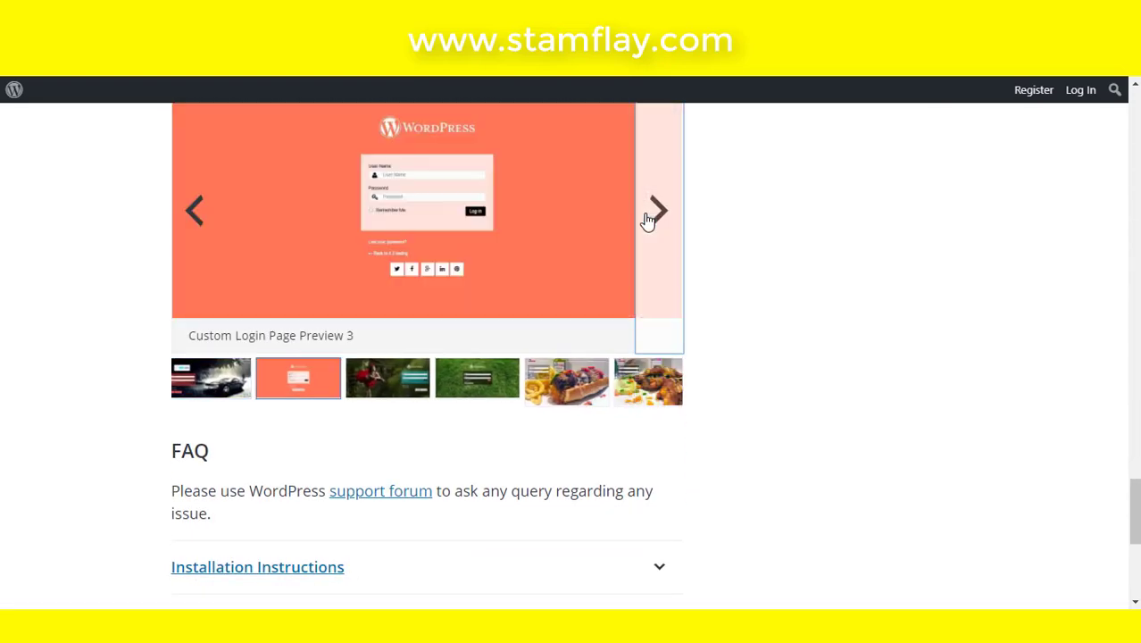
left_click(647, 220)
left_click(646, 221)
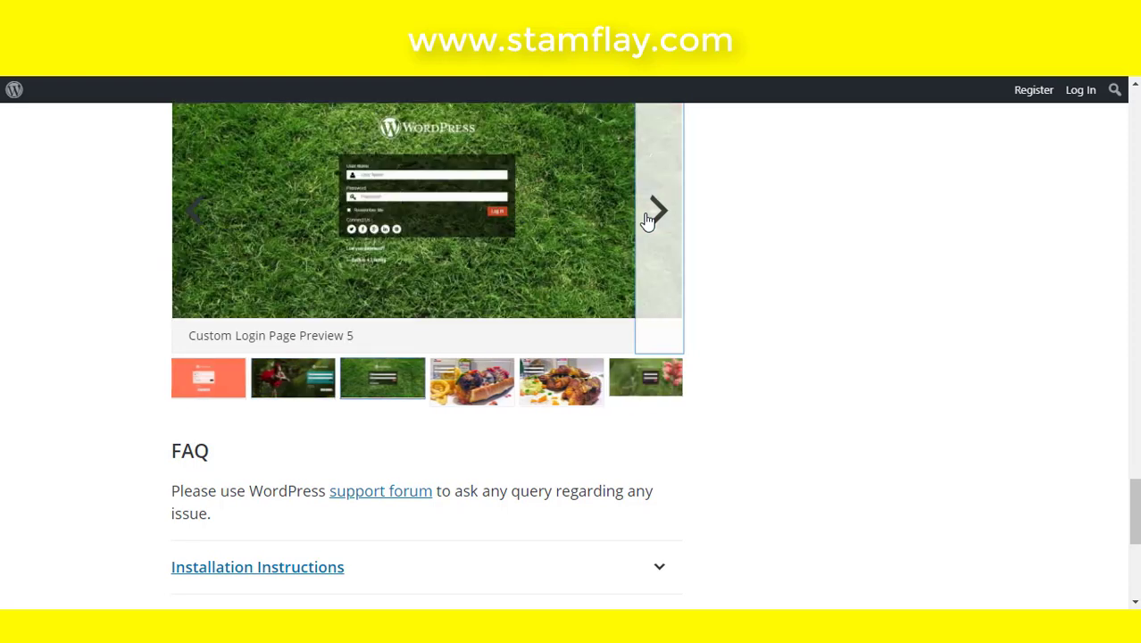
scroll(716, 164, "up", 10)
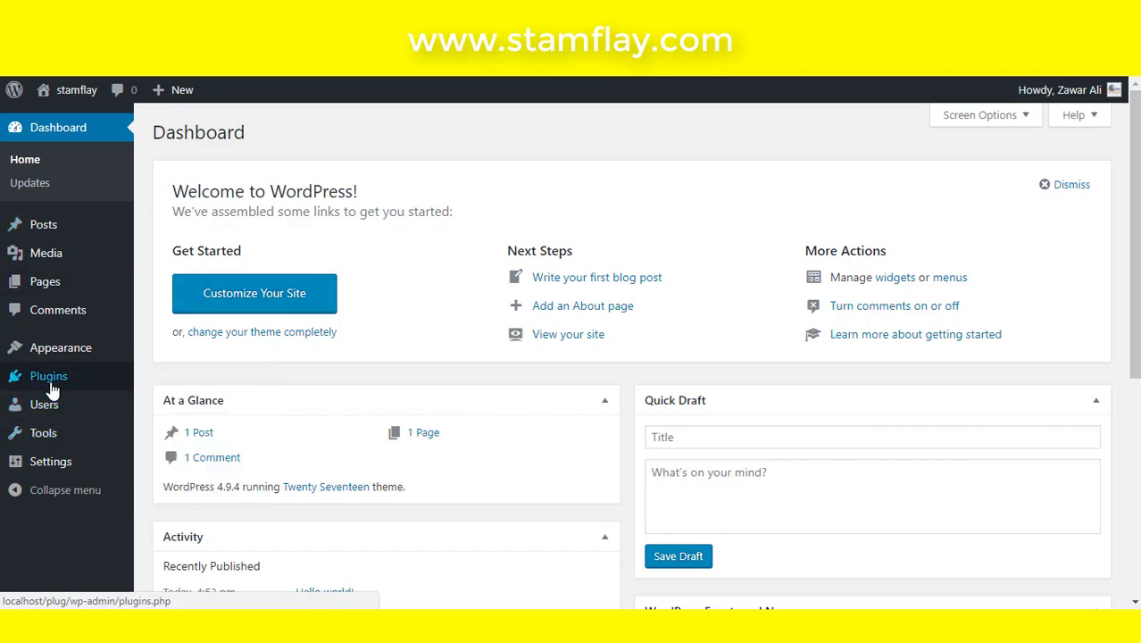
- Open the Add Plugins page in the site admin and copy the name "Admin Custom Login" from the plugin's directory page
left_click(160, 409)
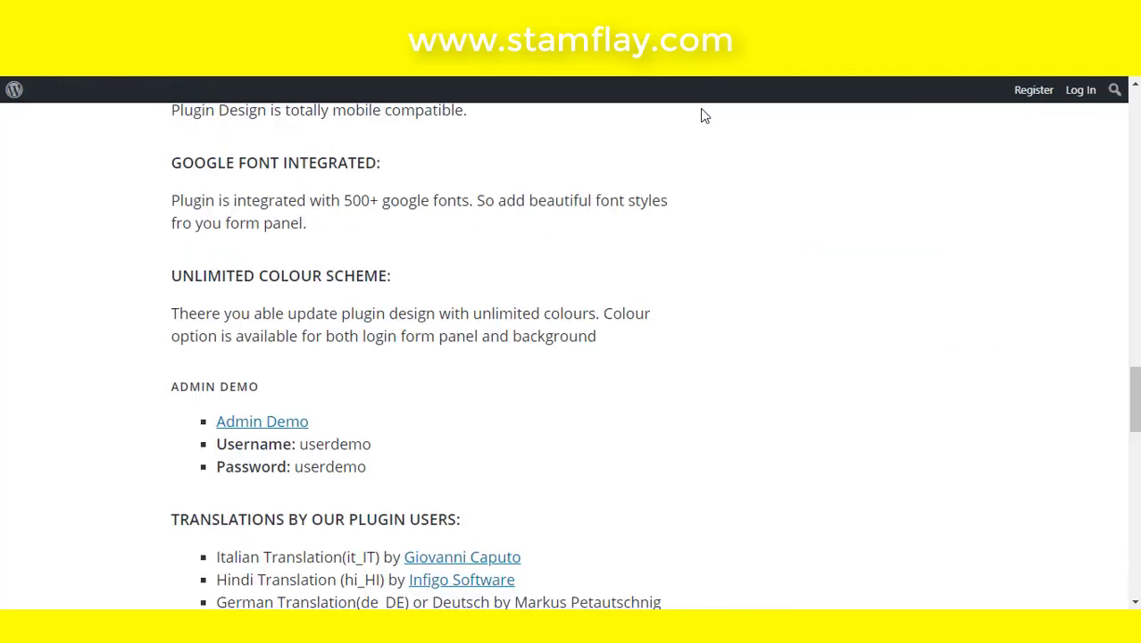
scroll(639, 187, "up", 20)
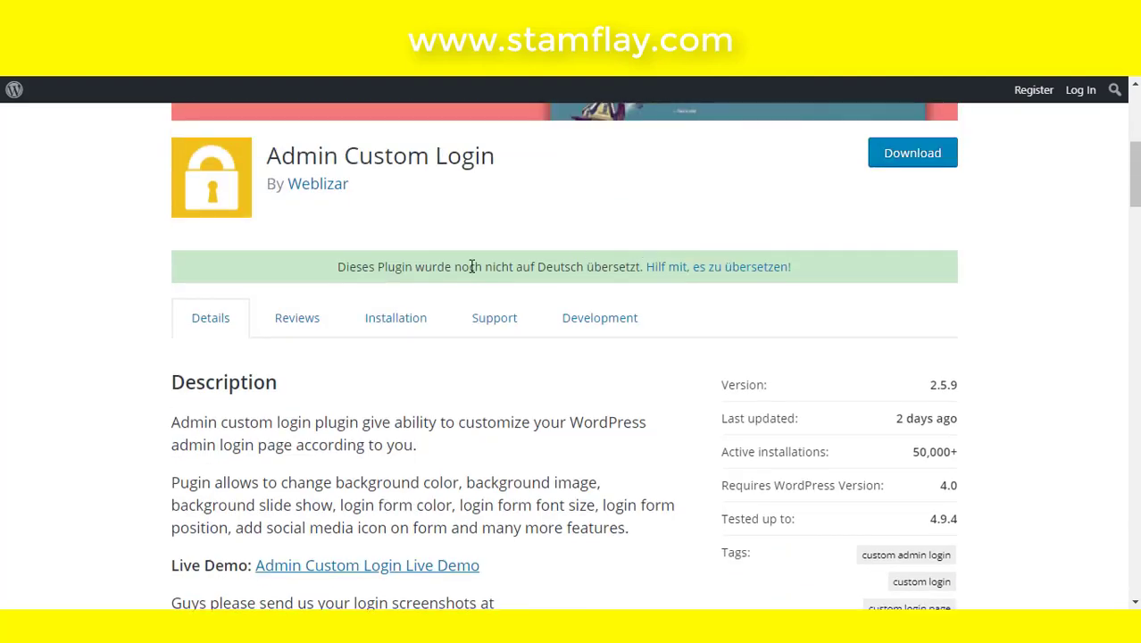
left_click_drag(516, 161, 284, 158)
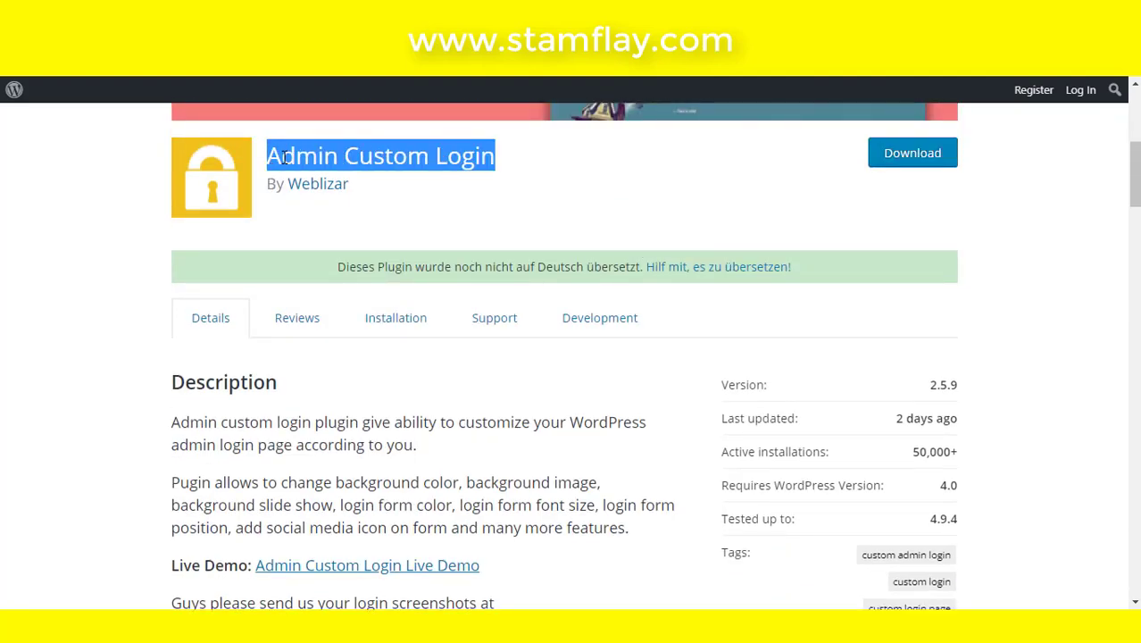
right_click(284, 158)
left_click(367, 176)
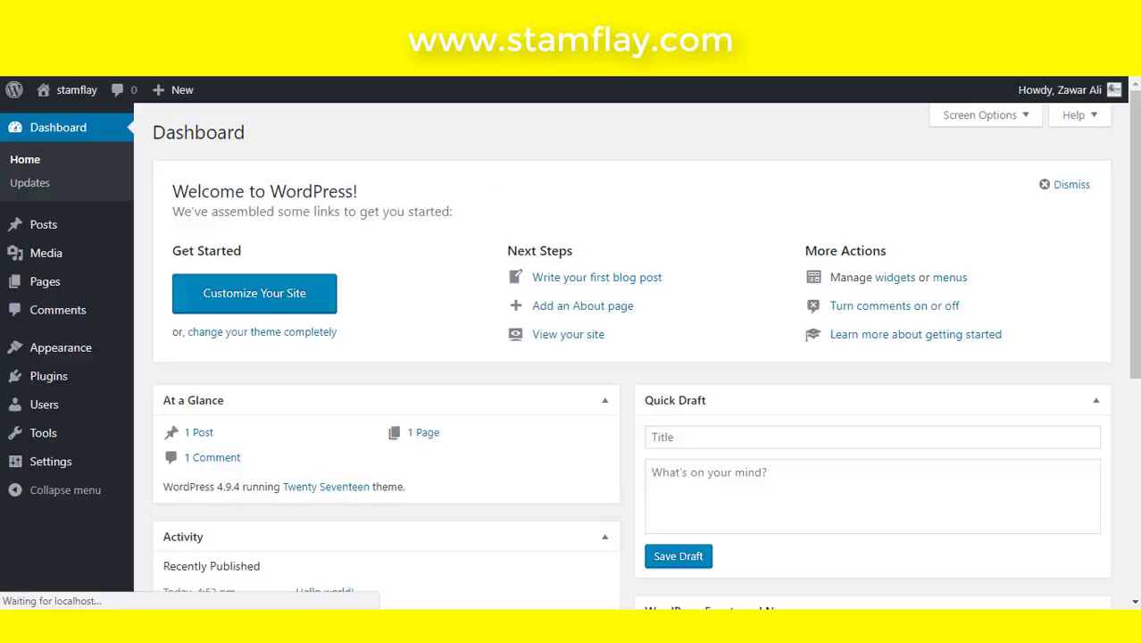
- Search the site's Add Plugins page for "Admin Custom Login" using the copied name and activate that plugin
left_click(618, 284)
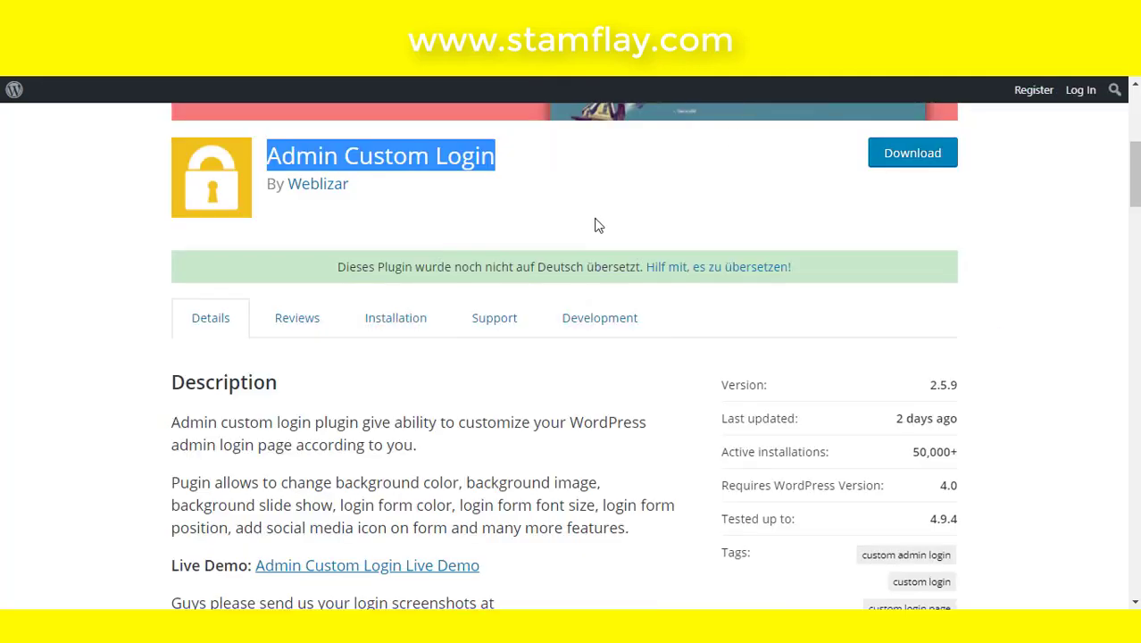
scroll(529, 209, "up", 1)
scroll(529, 209, "up", 3)
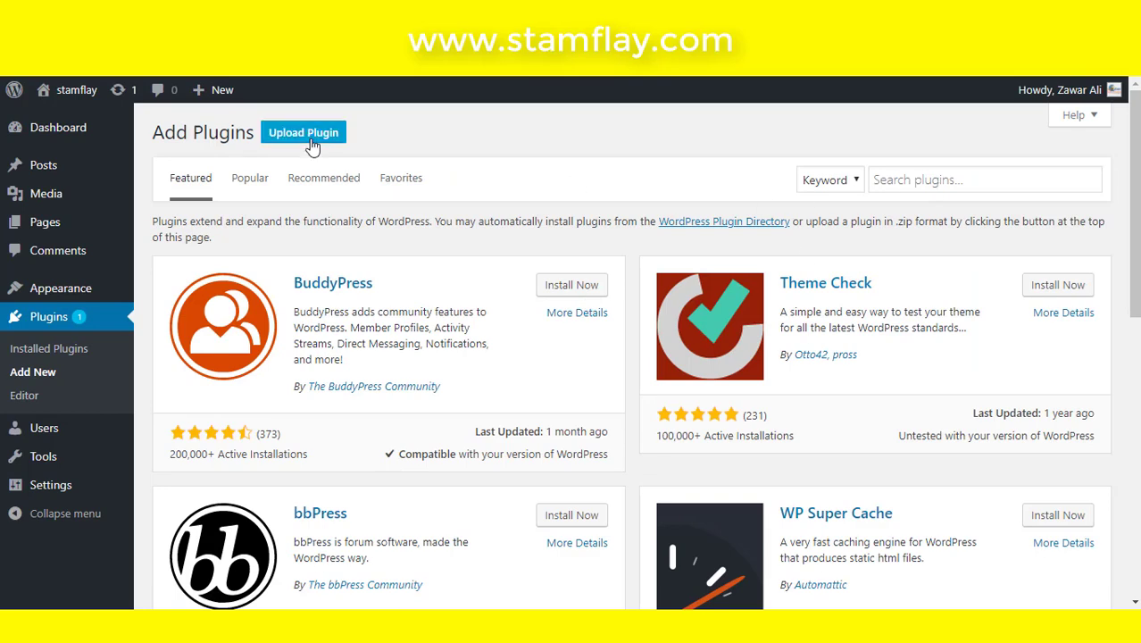
left_click(1047, 178)
right_click(1052, 187)
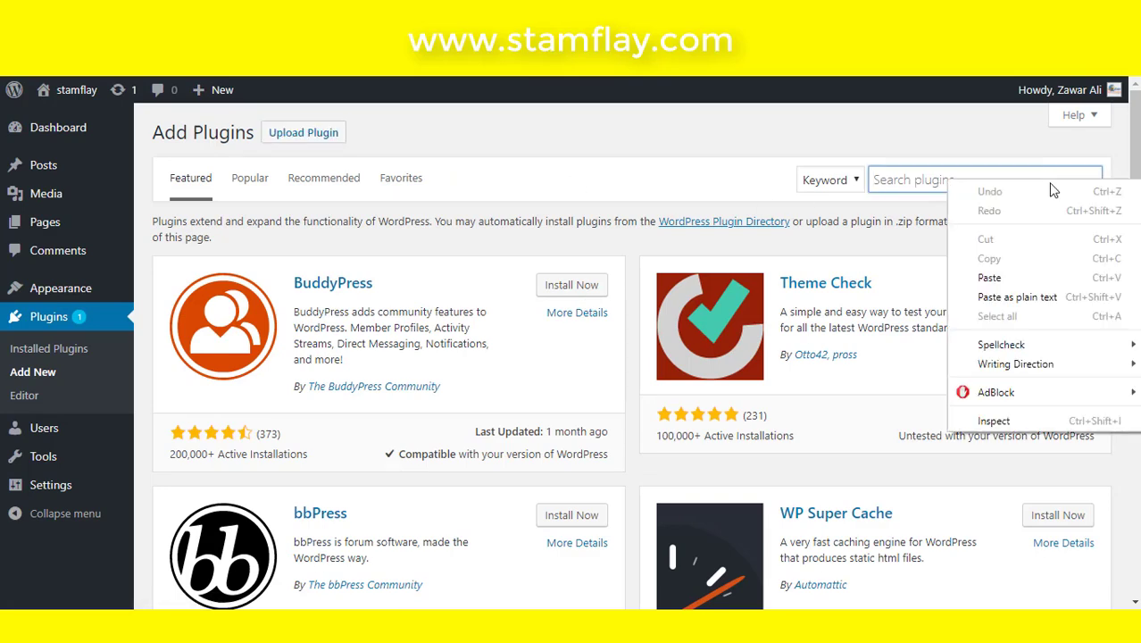
left_click(1026, 278)
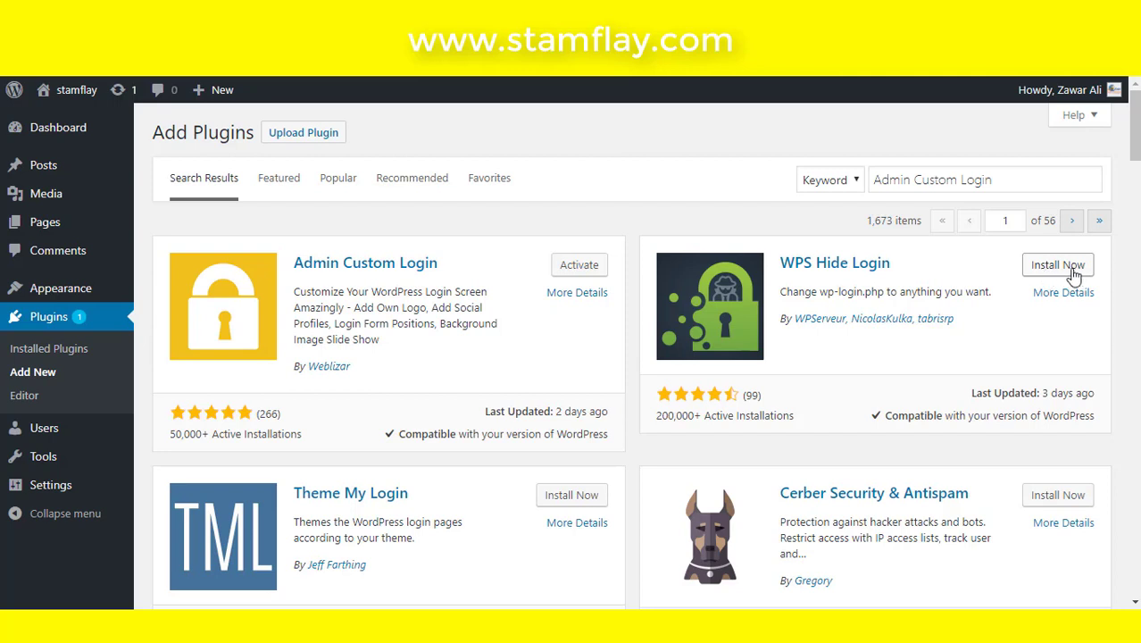
left_click(595, 272)
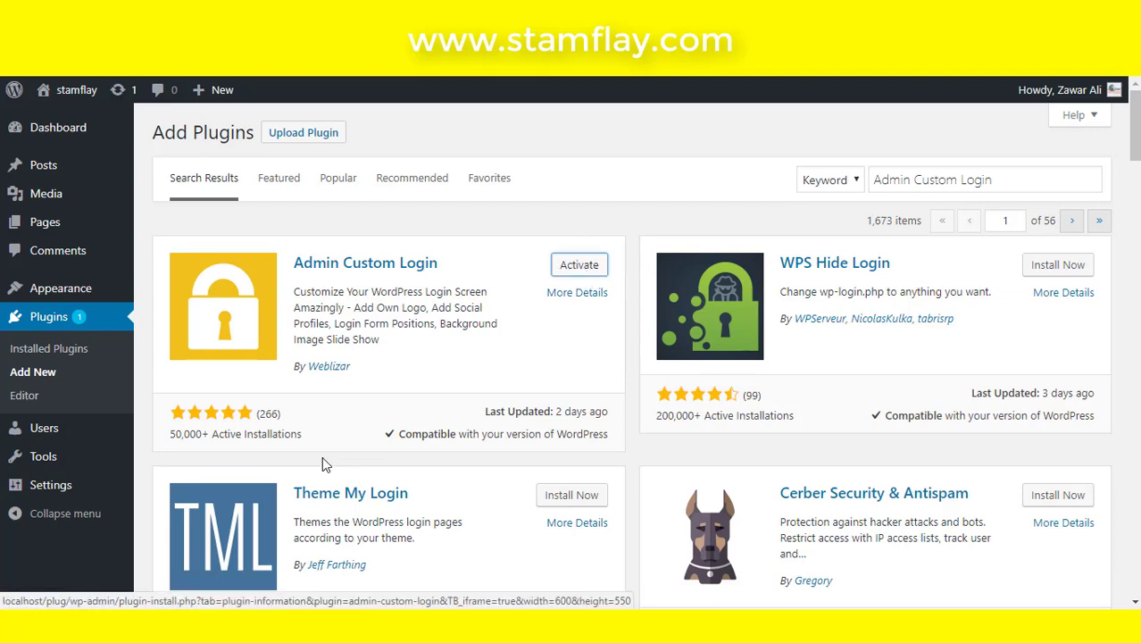
- Check the site's login page in the other browser window and return to the installed plugins list
mouse_move(184, 625)
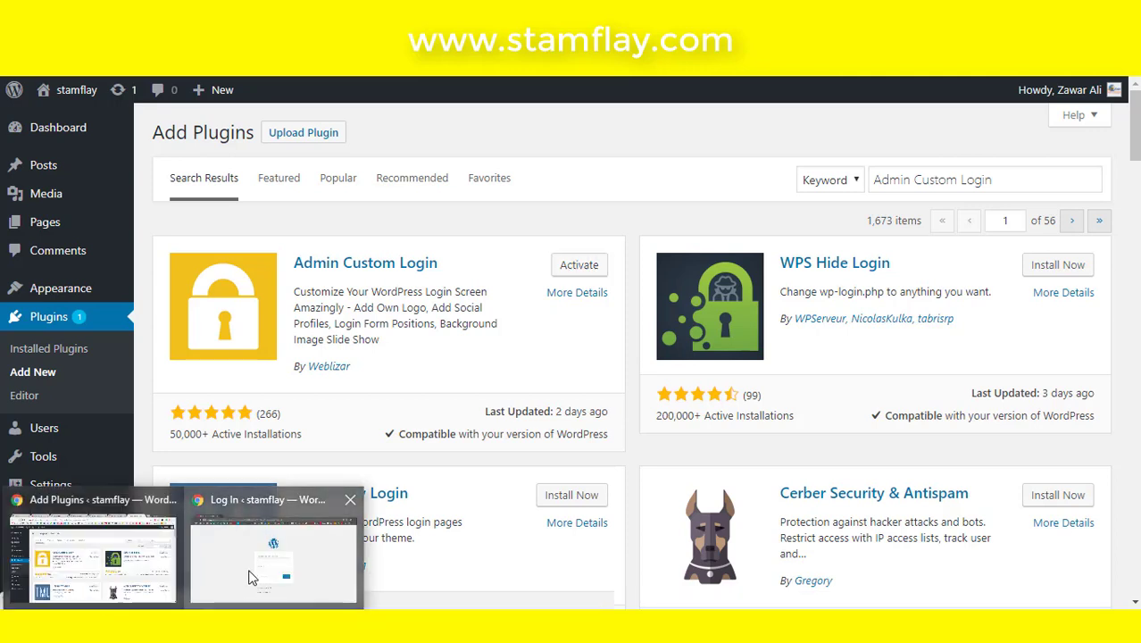
left_click(252, 578)
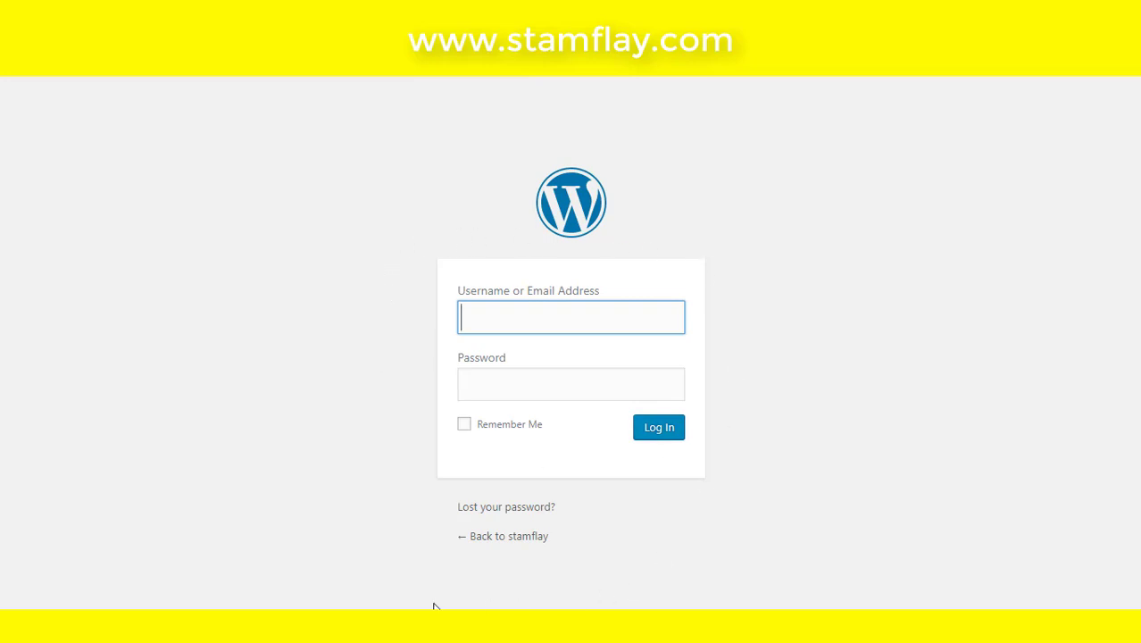
mouse_move(301, 629)
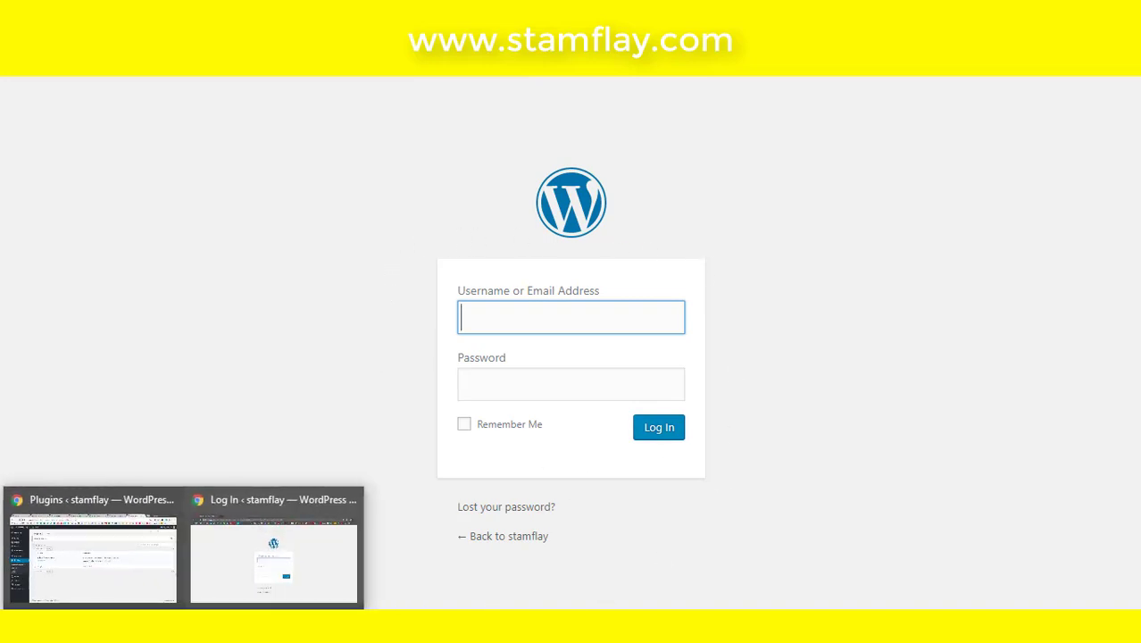
left_click(158, 590)
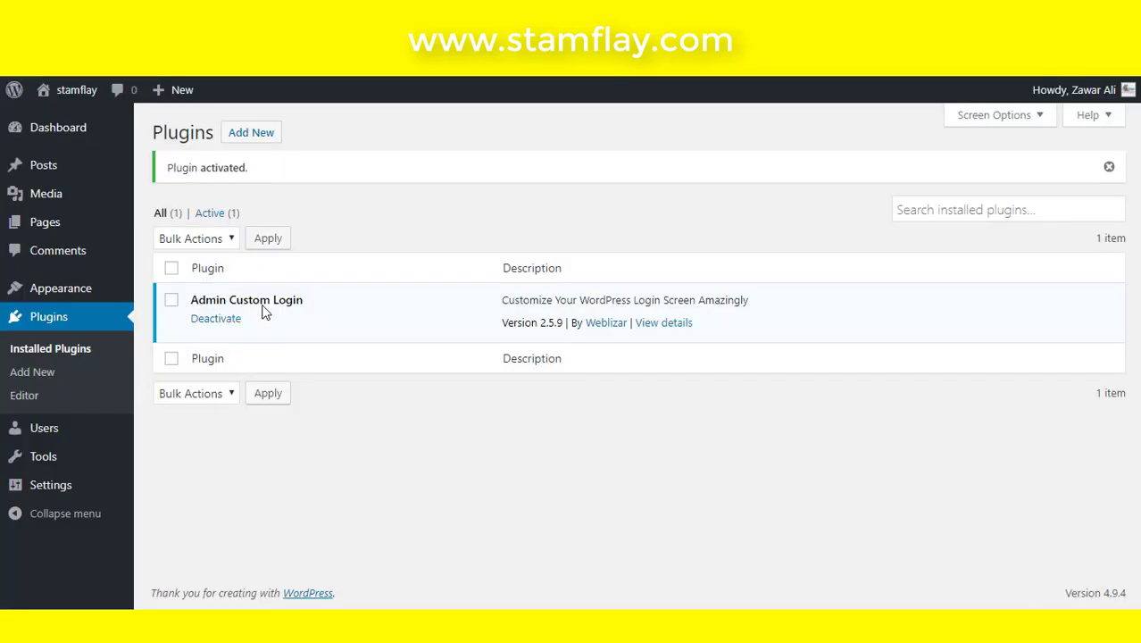
mouse_move(301, 630)
left_click(269, 539)
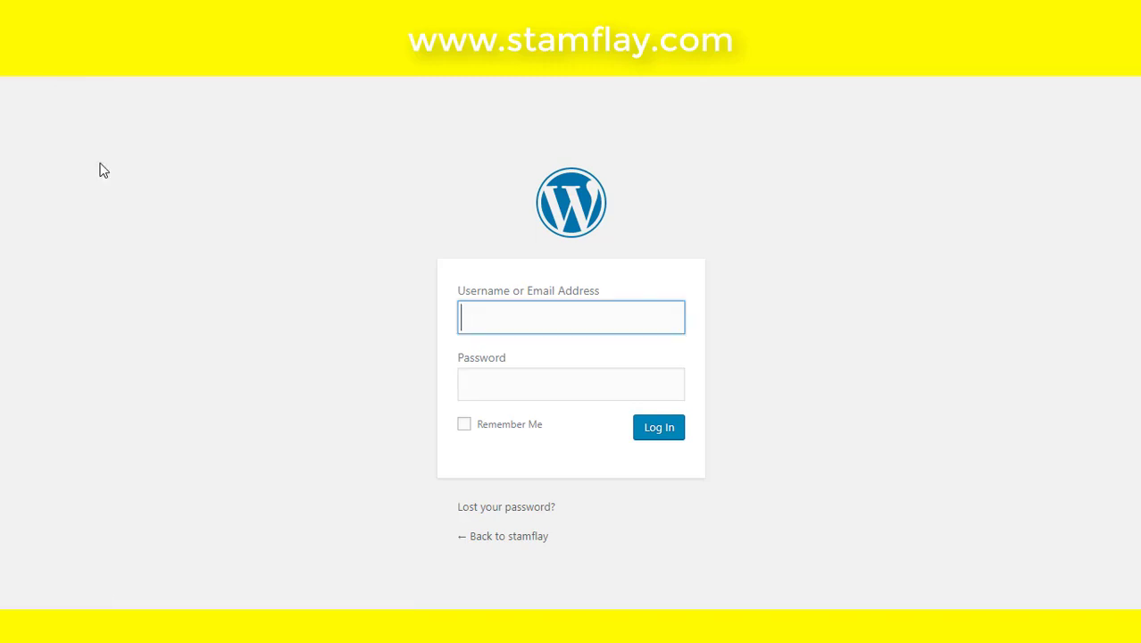
mouse_move(143, 625)
mouse_move(179, 626)
left_click(101, 594)
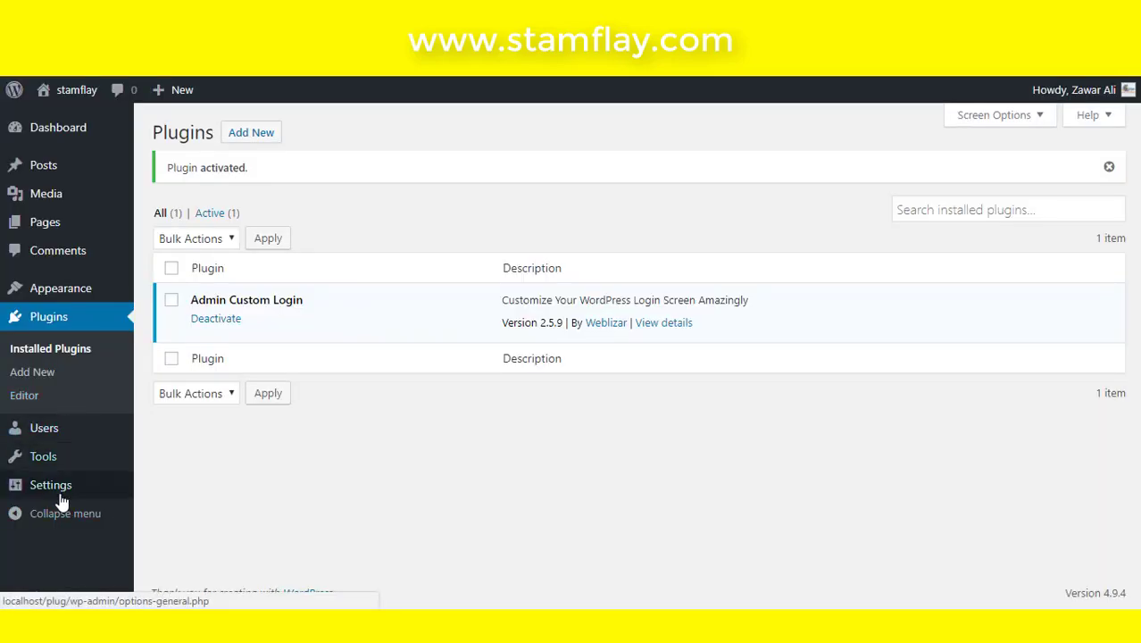
- Open the Admin Custom Login settings page, checking the login page in the other browser window once more
mouse_move(56, 492)
left_click(196, 533)
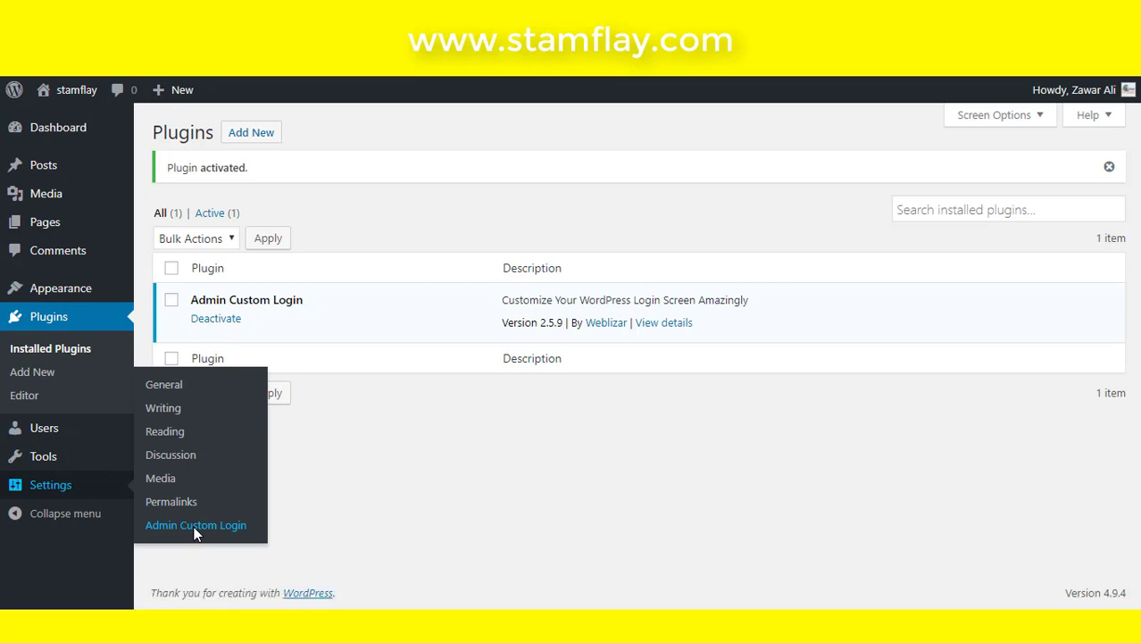
left_click(229, 592)
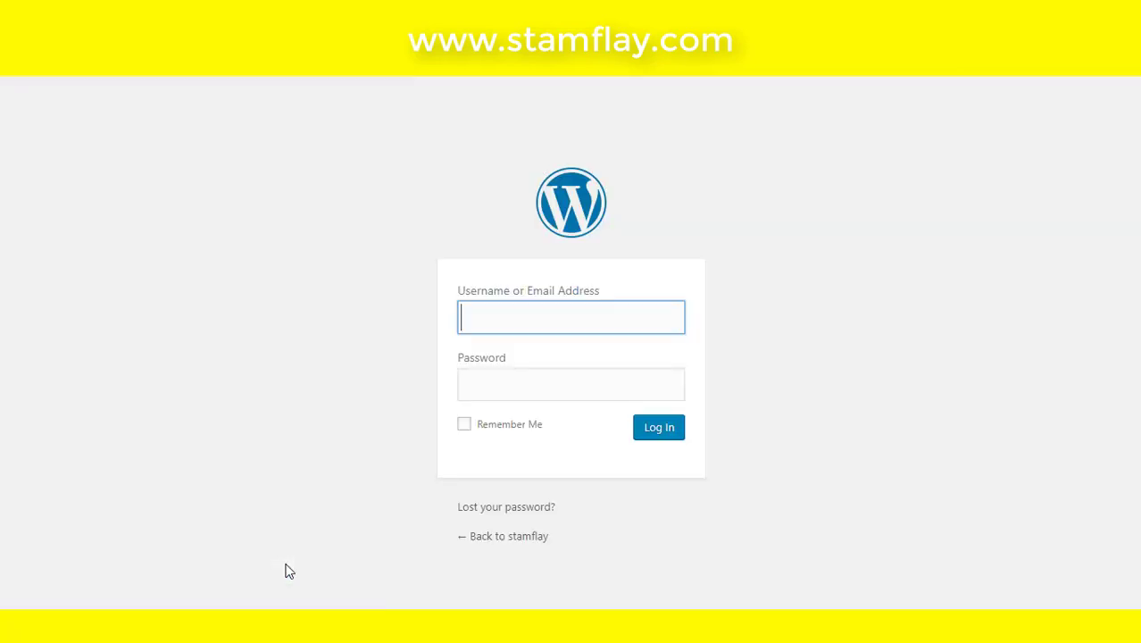
left_click(187, 625)
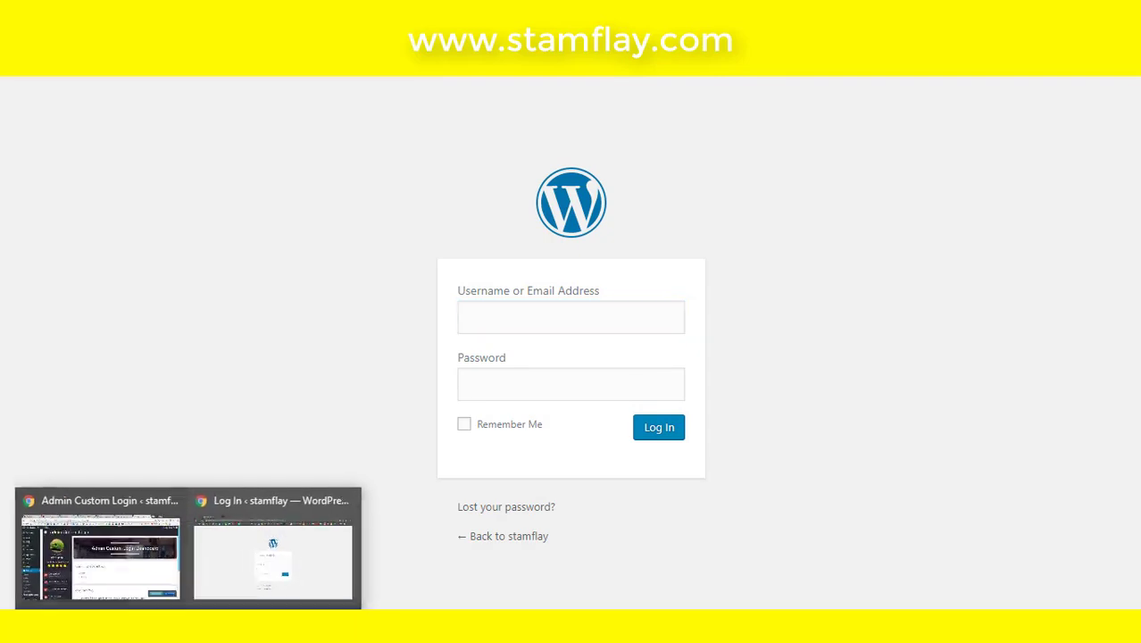
left_click(98, 553)
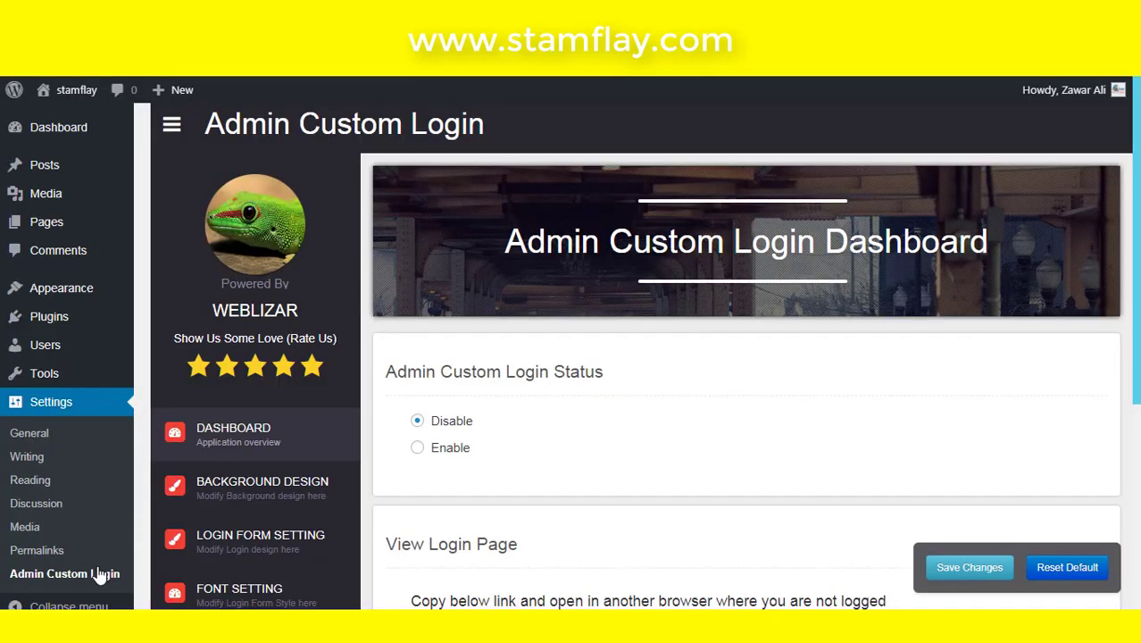
- Set the Admin Custom Login status to Enable and save the changes
left_click(417, 450)
scroll(465, 464, "down", 4)
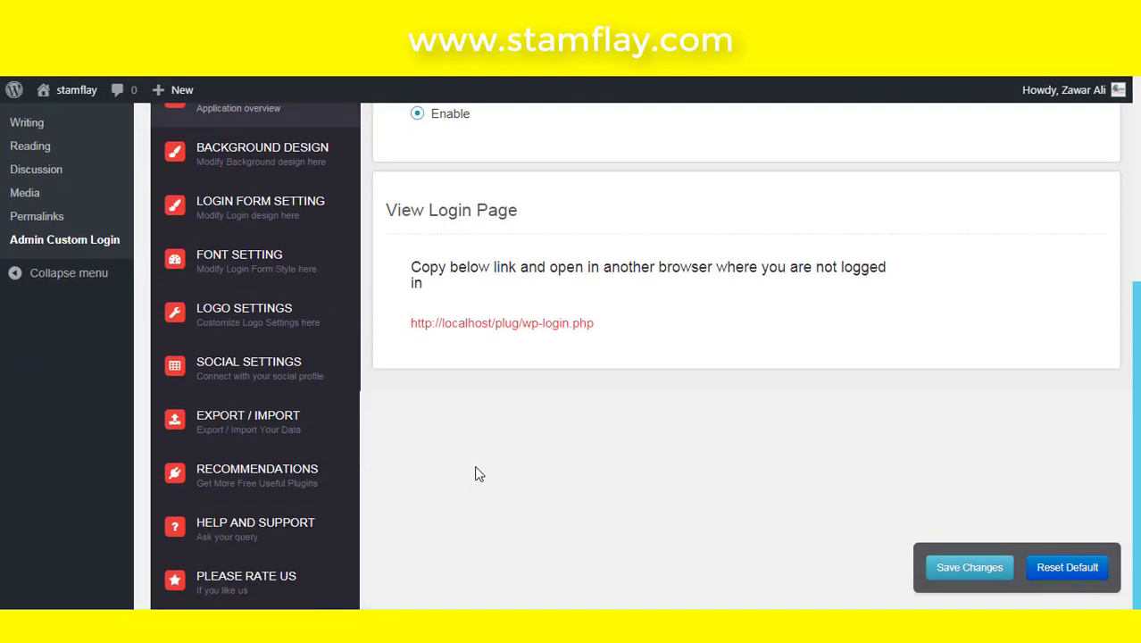
left_click(947, 573)
scroll(724, 521, "up", 2)
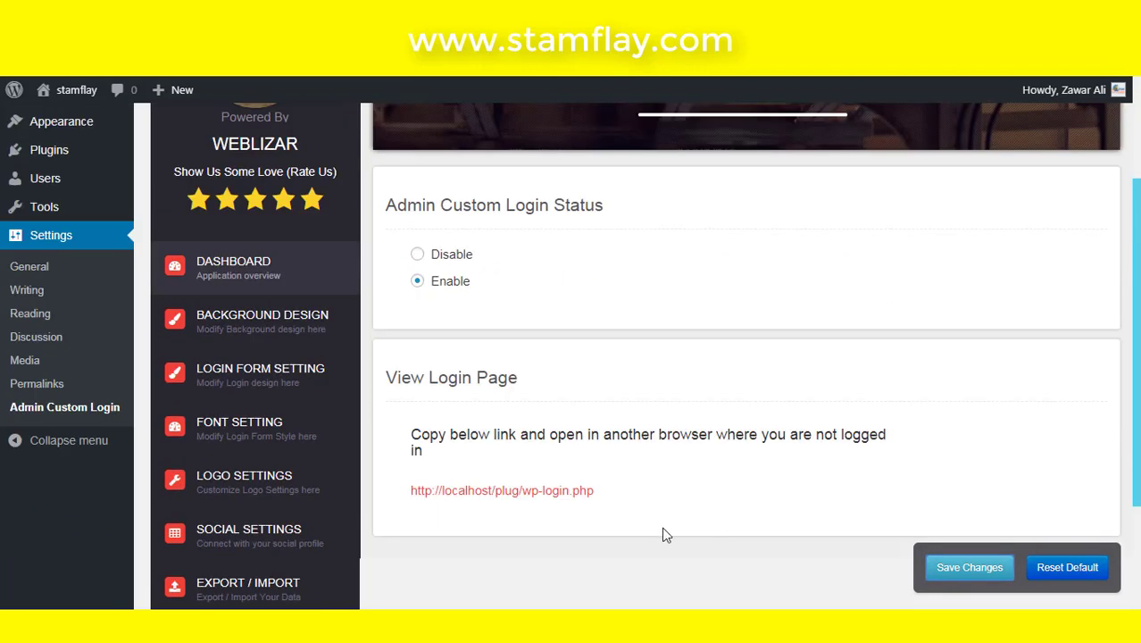
- View the login page design in the other browser window and return to the Admin Custom Login dashboard
mouse_move(183, 625)
left_click(294, 552)
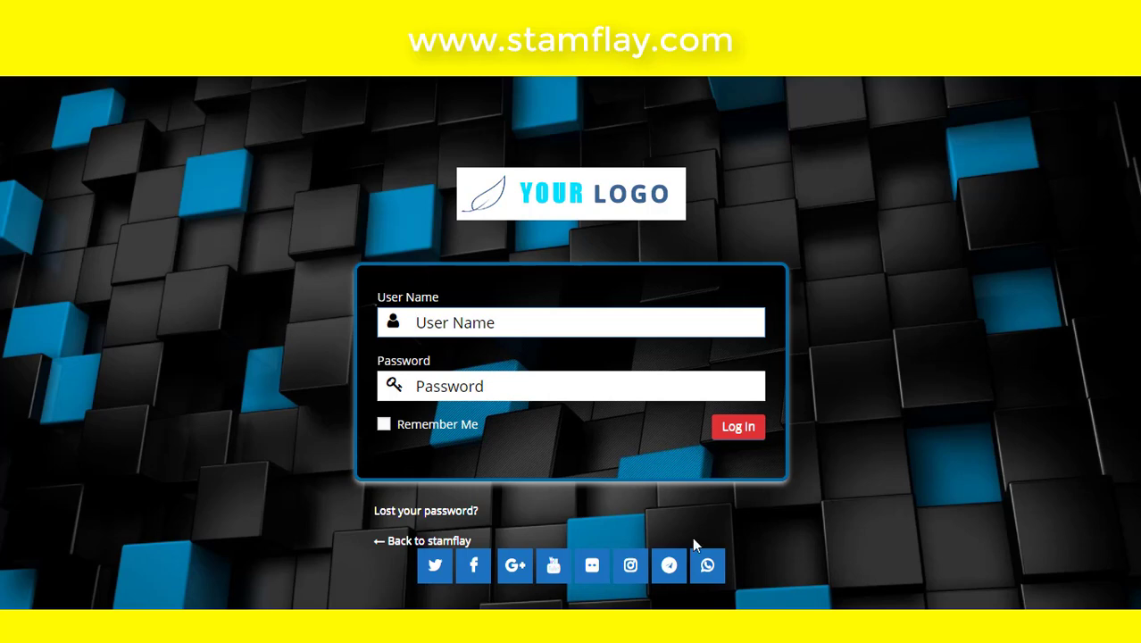
mouse_move(176, 625)
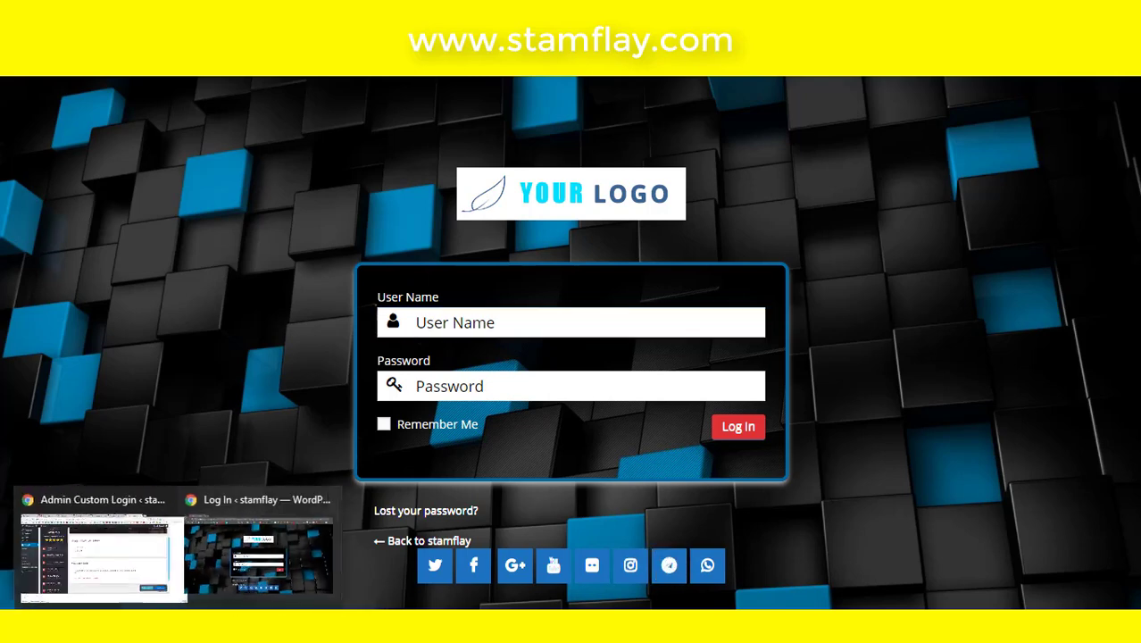
left_click(99, 566)
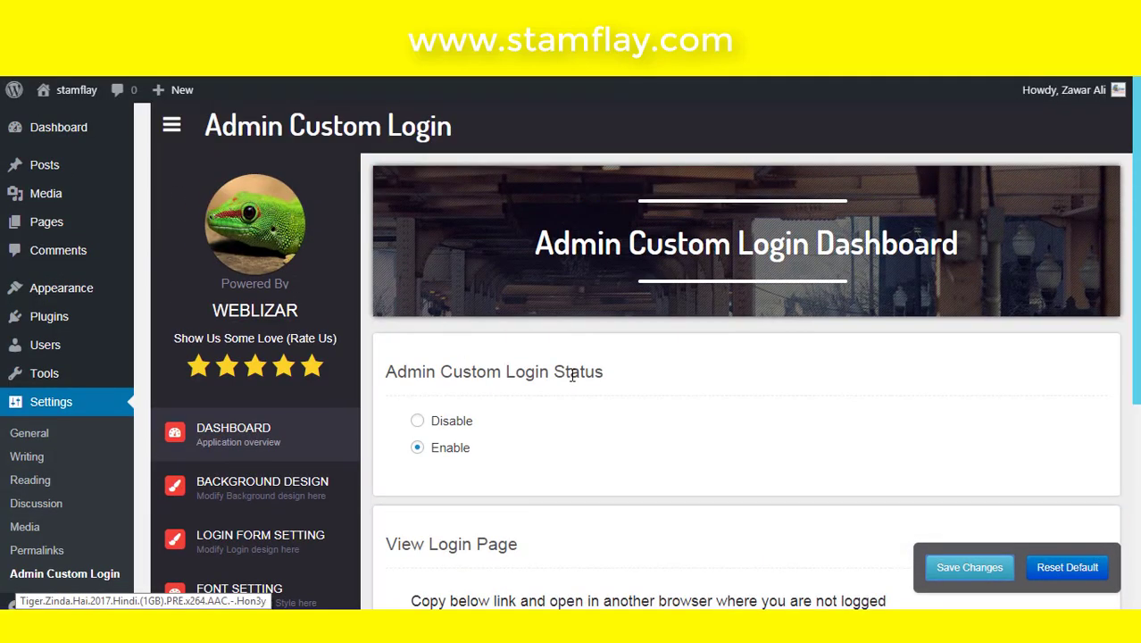
- Open the plugin's Background Design settings and review the background type, background image and cover or stretch options
scroll(572, 375, "down", 2)
scroll(352, 377, "up", 2)
scroll(326, 359, "down", 1)
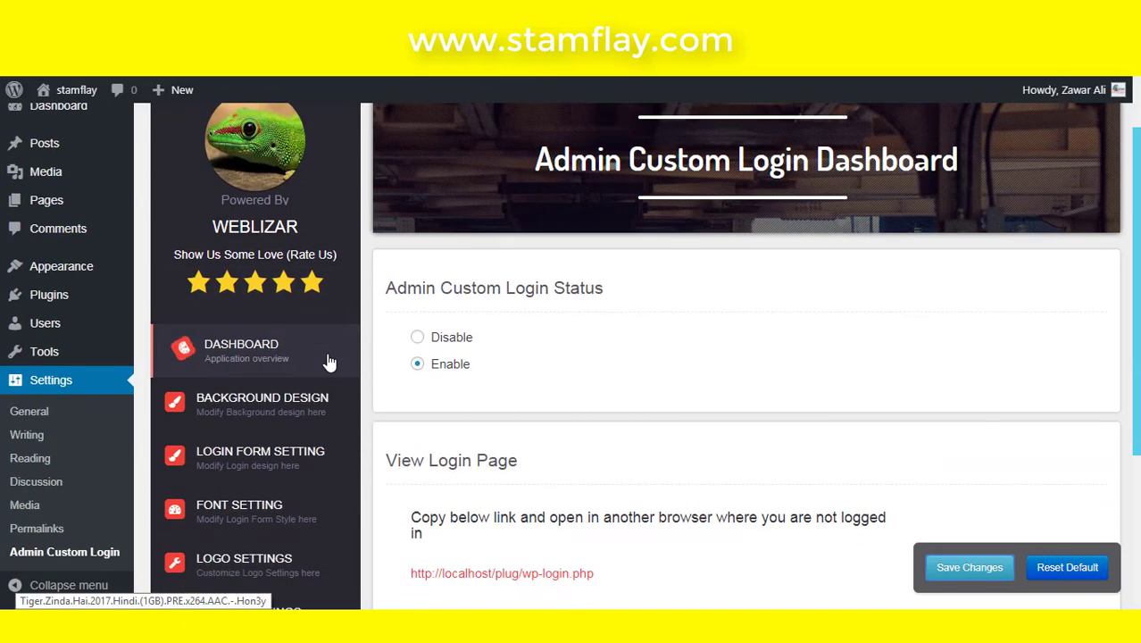
left_click(291, 406)
scroll(536, 384, "down", 3)
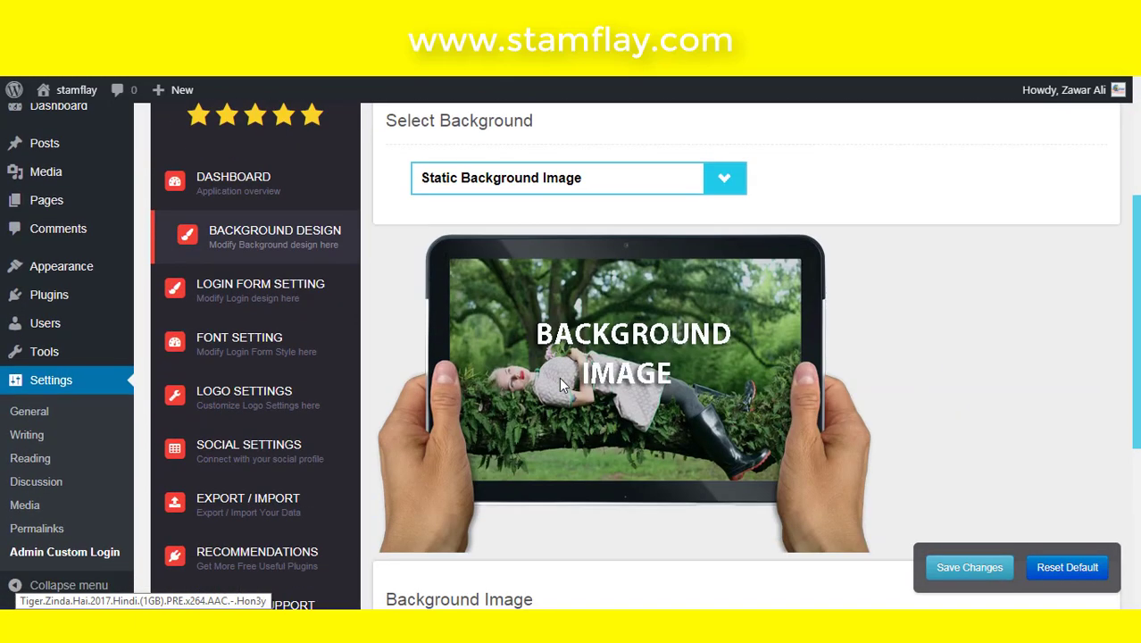
scroll(681, 215, "down", 3)
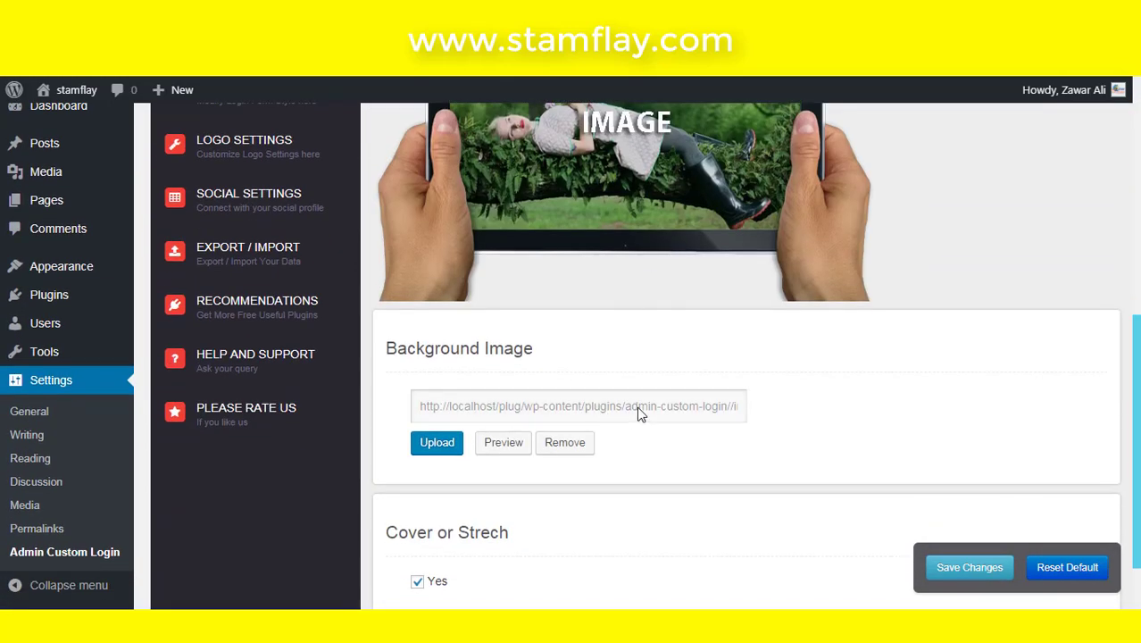
scroll(606, 412, "down", 1)
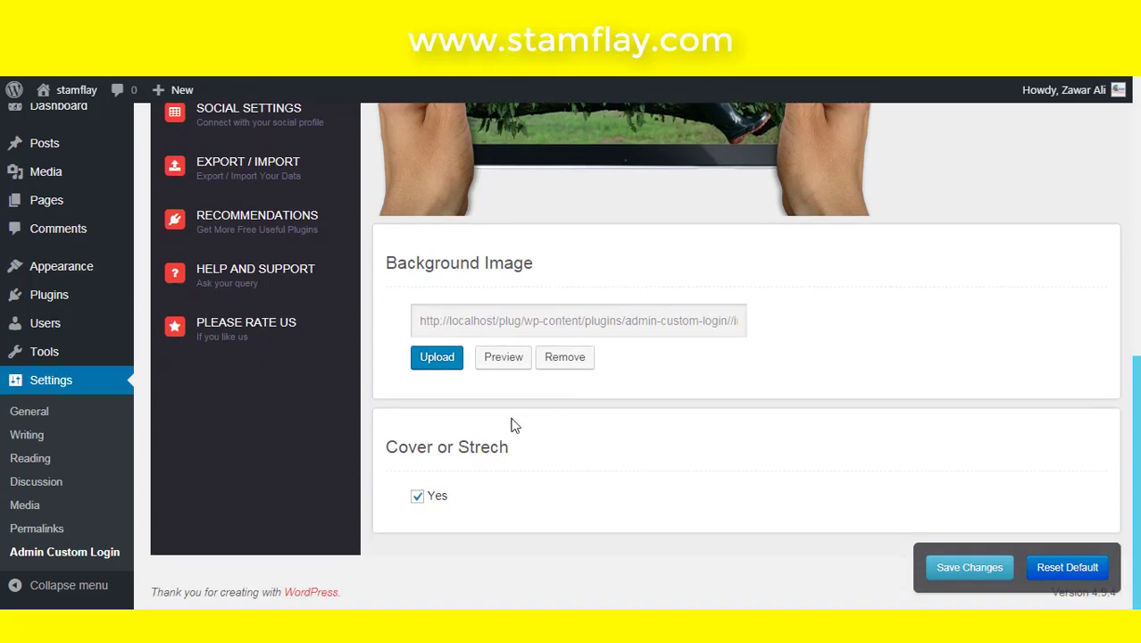
scroll(556, 327, "up", 8)
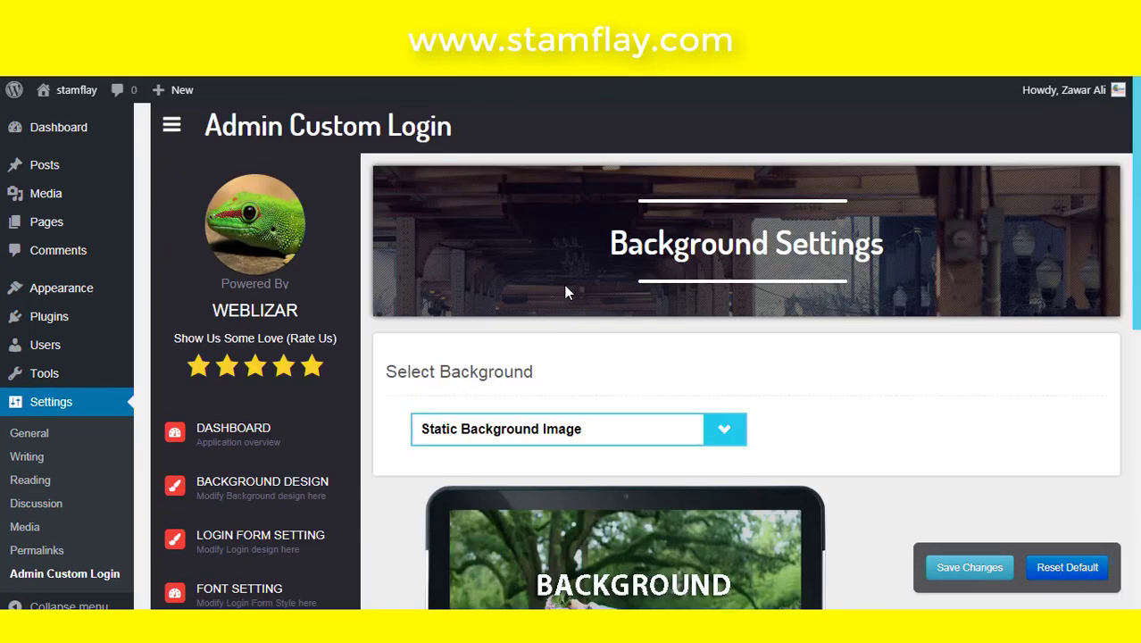
- Review the available background types, keeping Static Background Image selected
left_click(581, 428)
scroll(598, 366, "down", 1)
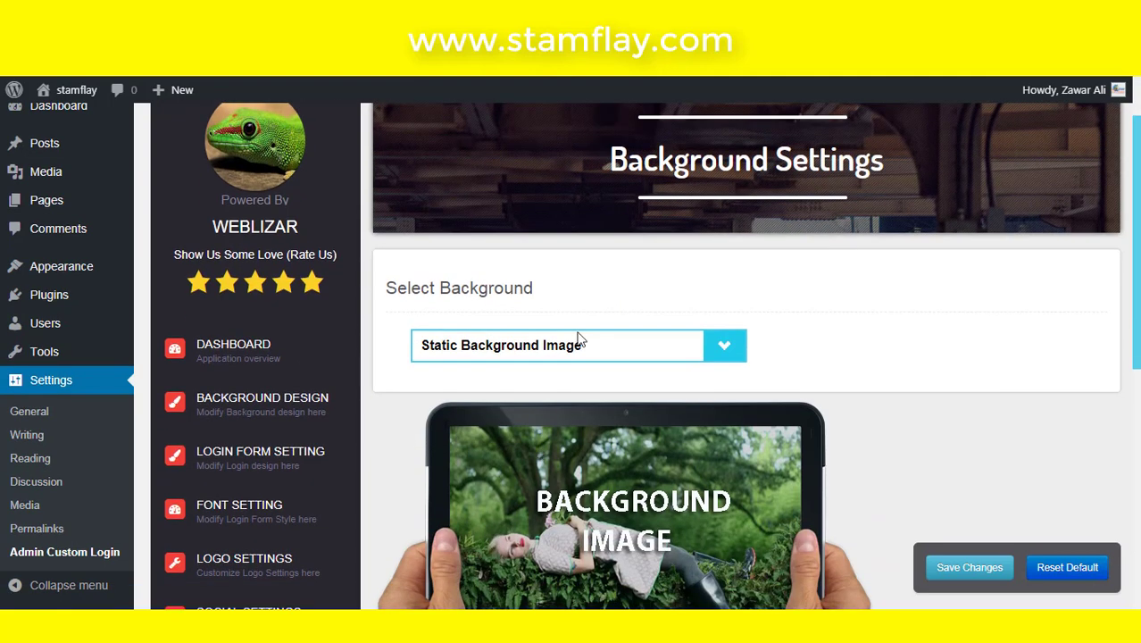
left_click(579, 351)
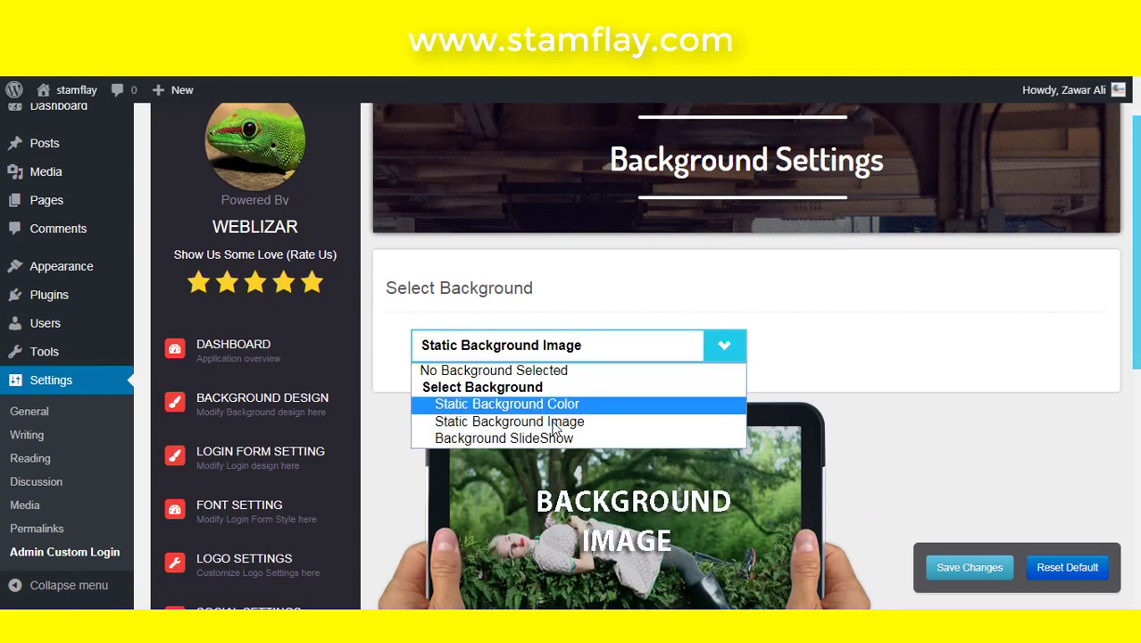
scroll(841, 283, "down", 5)
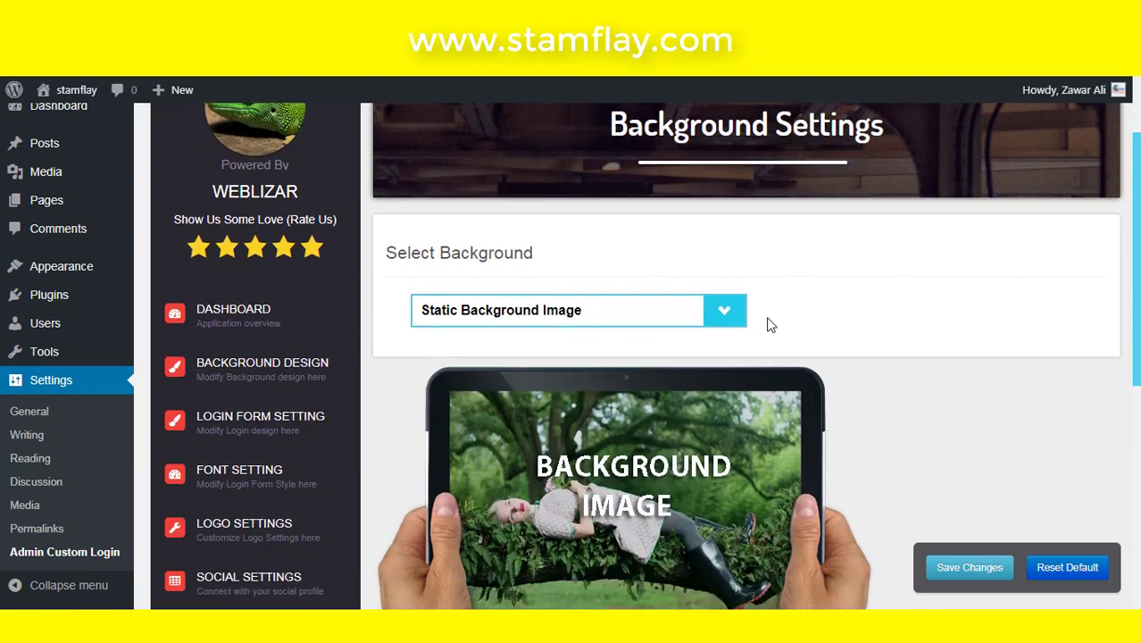
- Upload the students-1807505_1920 picture from the Downloads folder for the background image, browsing the files as thumbnails
left_click(438, 443)
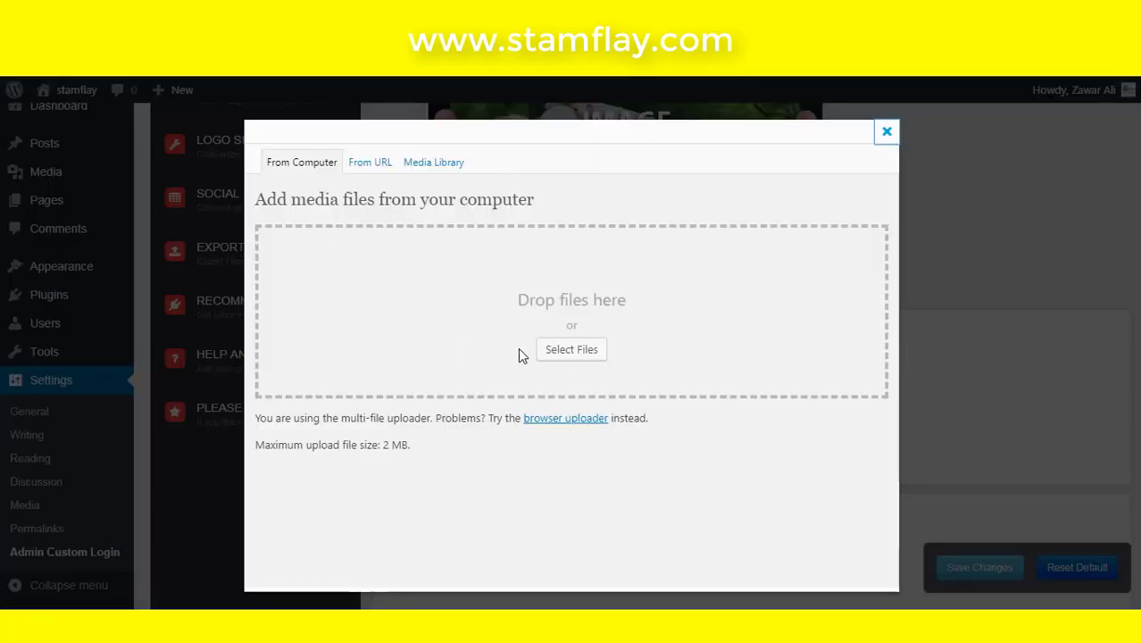
left_click(570, 353)
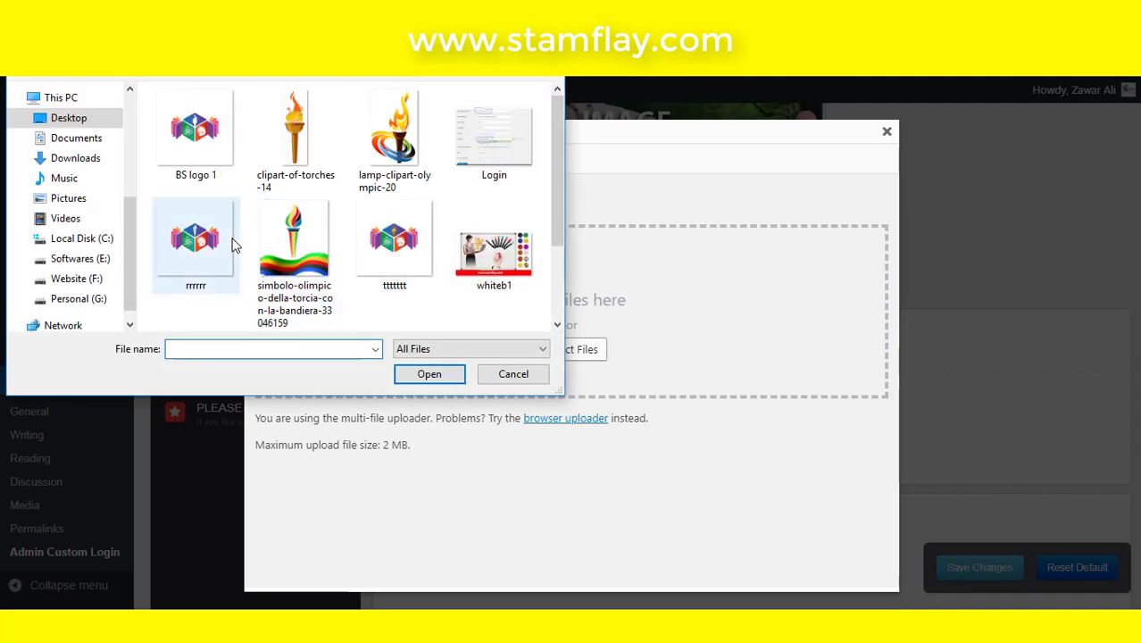
left_click(89, 159)
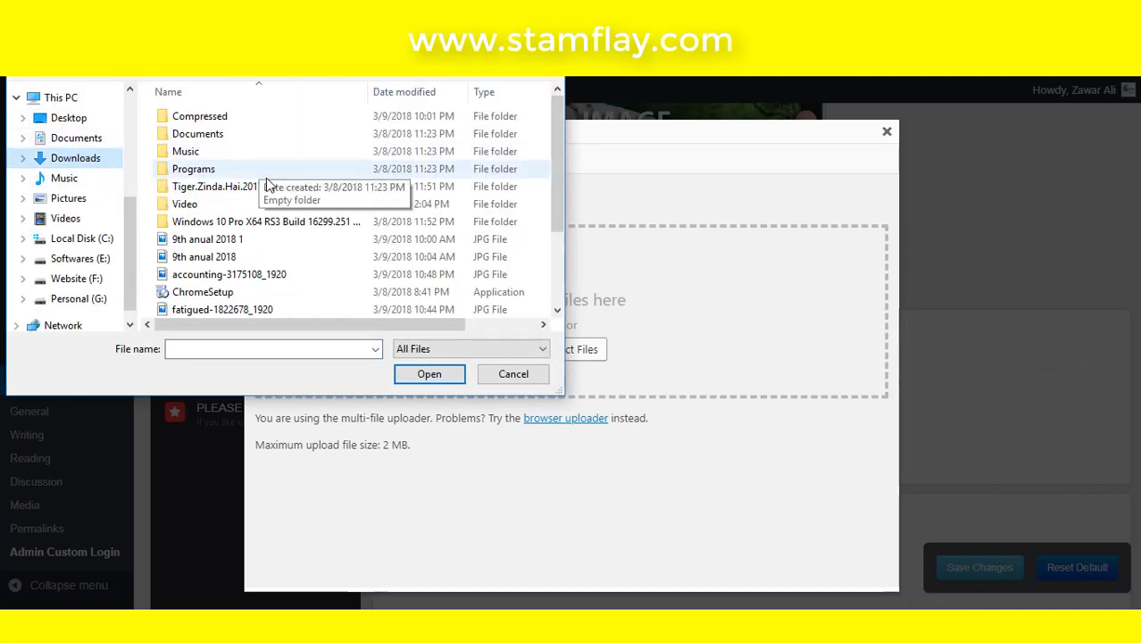
scroll(293, 216, "down", 2)
left_click(491, 53)
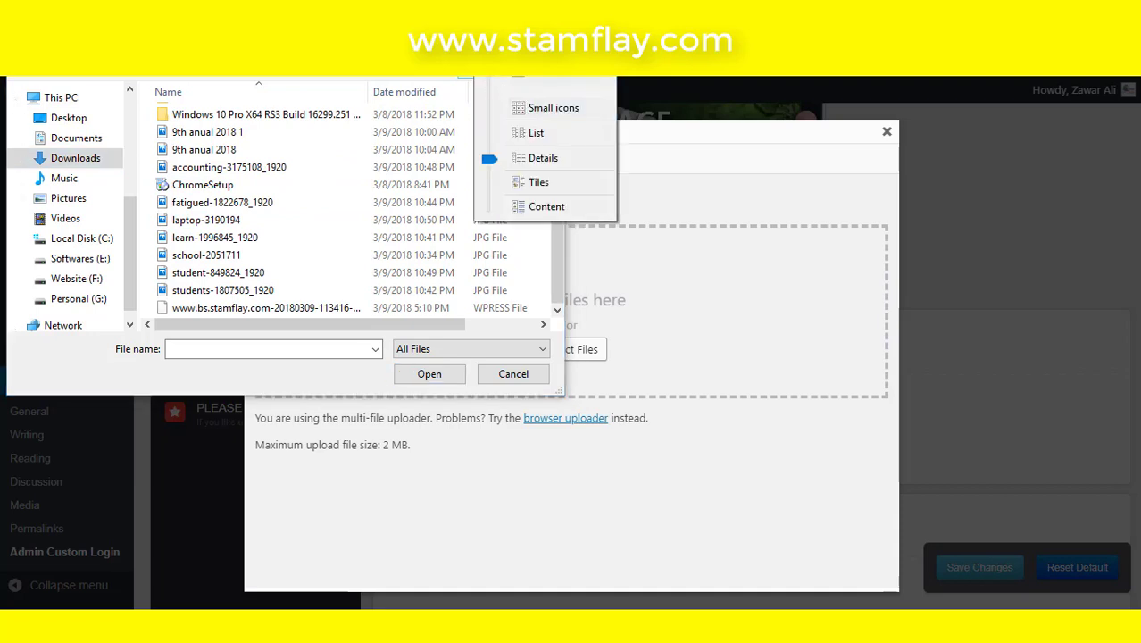
left_click(545, 59)
scroll(481, 193, "down", 5)
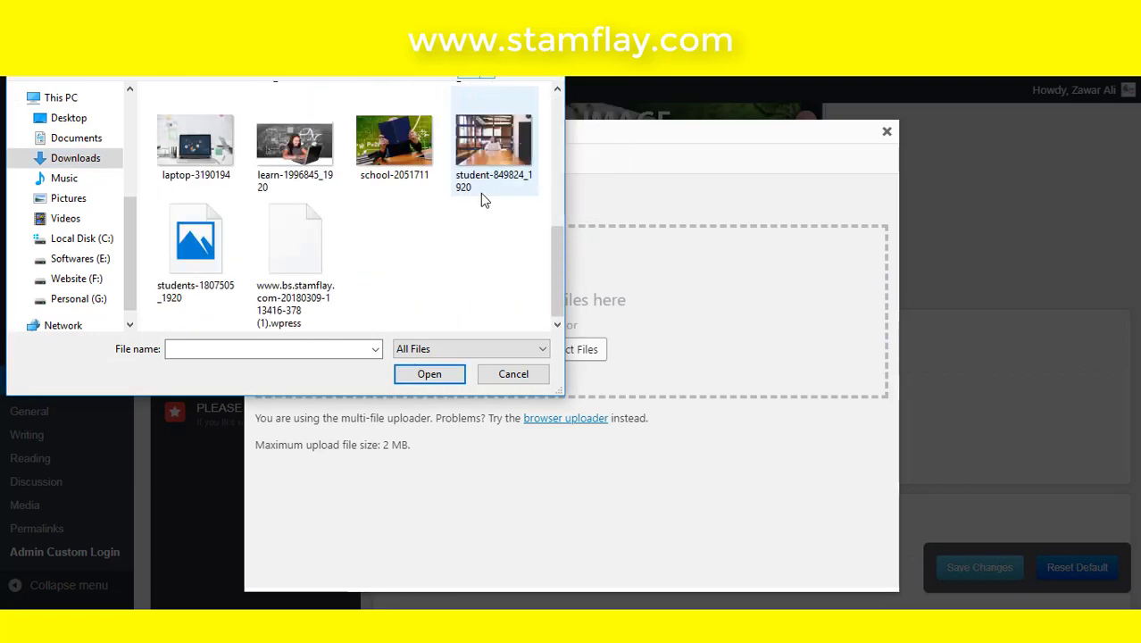
scroll(475, 212, "up", 1)
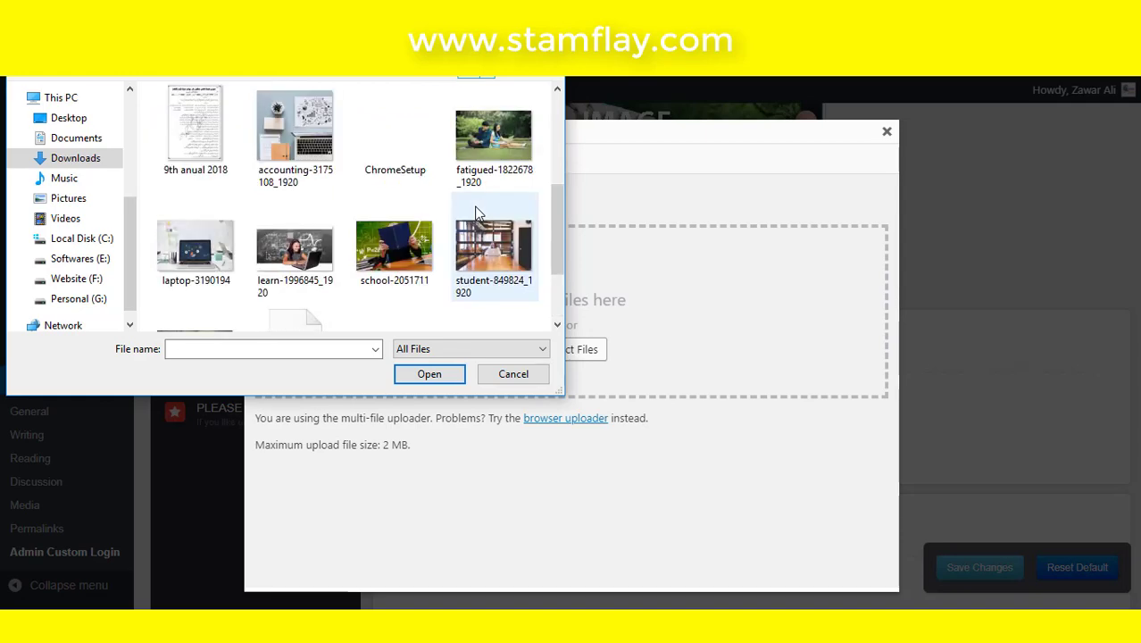
scroll(476, 213, "up", 1)
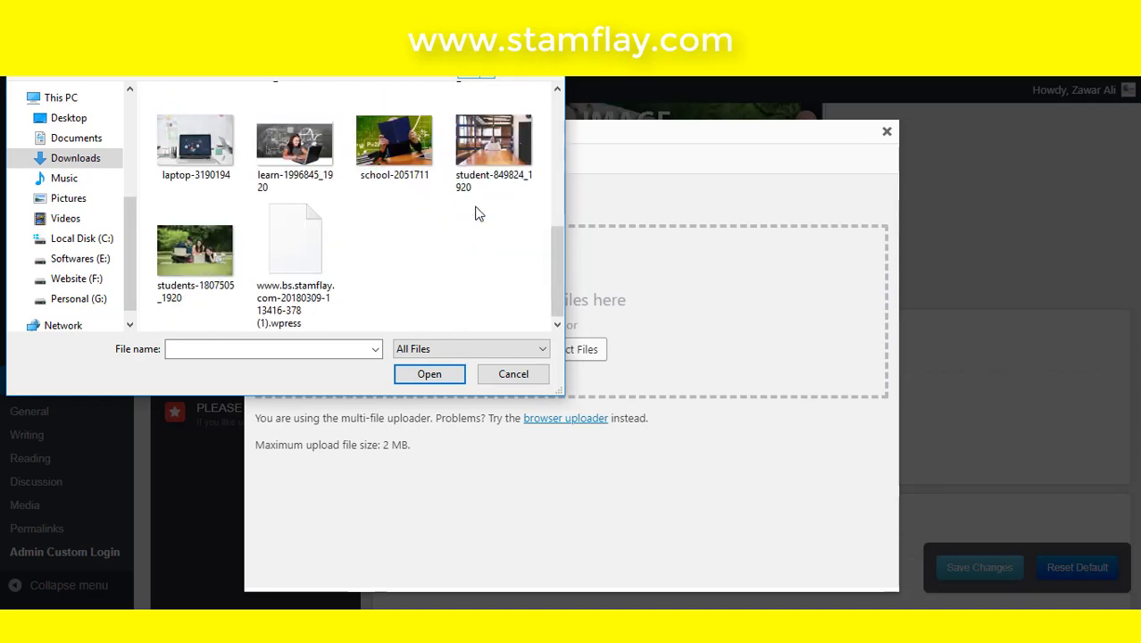
left_click(194, 255)
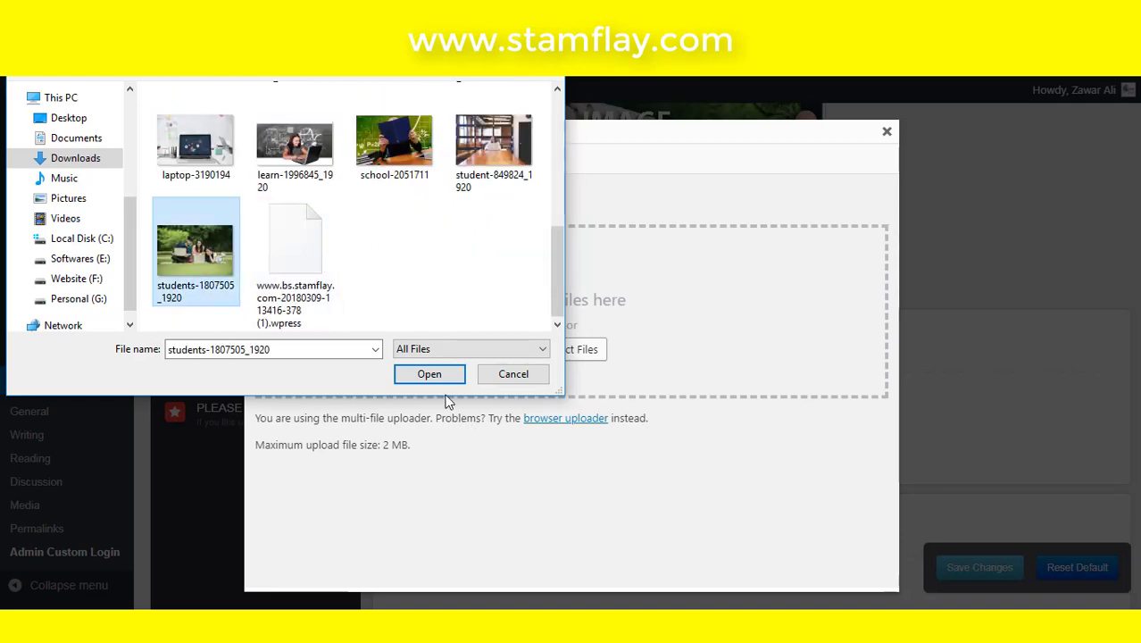
left_click(443, 380)
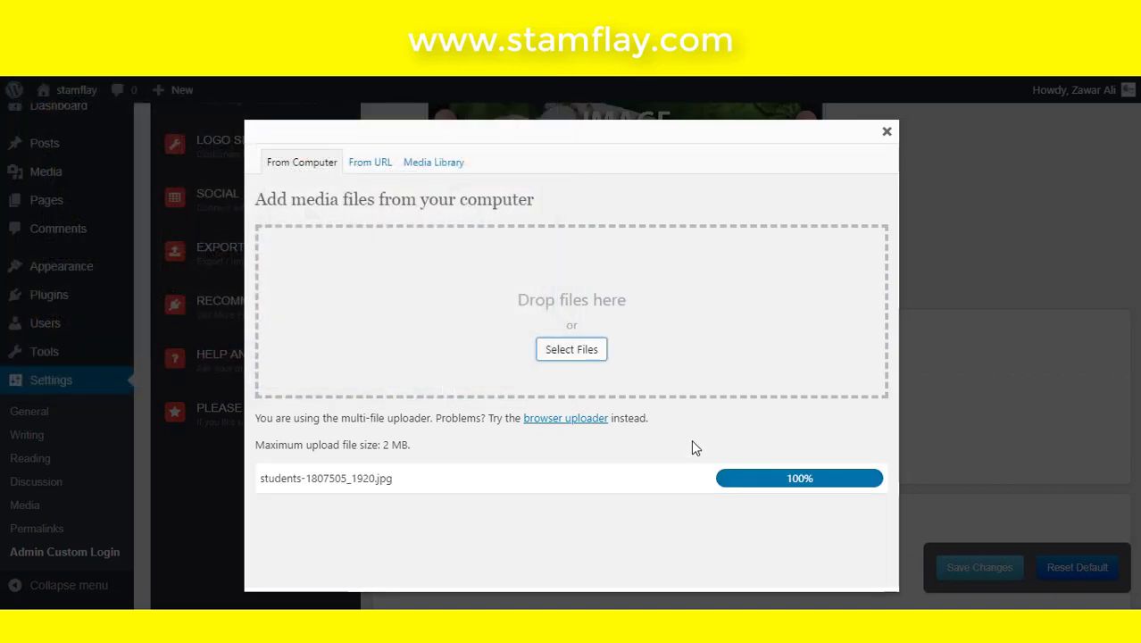
- Set the uploaded picture's size to Full Size (1920 × 1281) and save all media changes
scroll(511, 450, "down", 6)
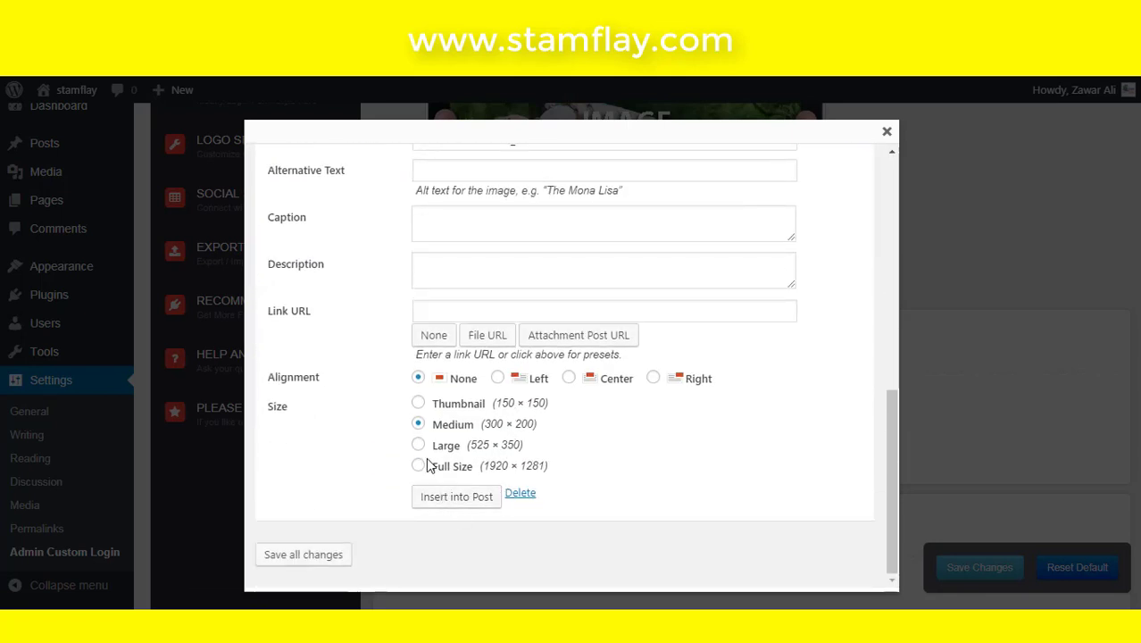
left_click(418, 466)
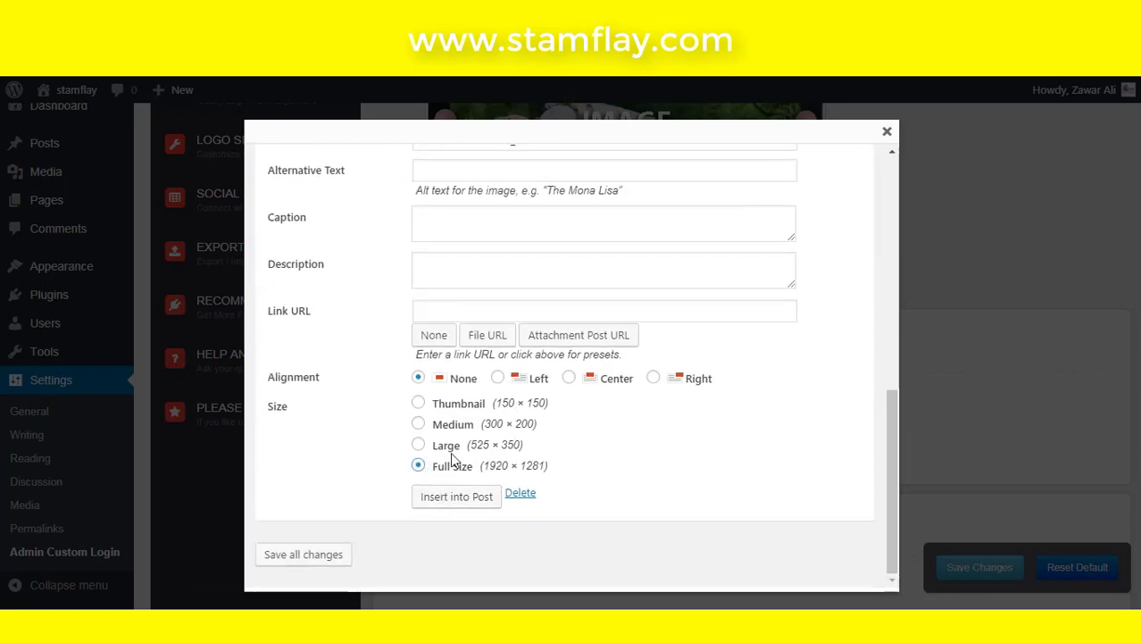
left_click(312, 558)
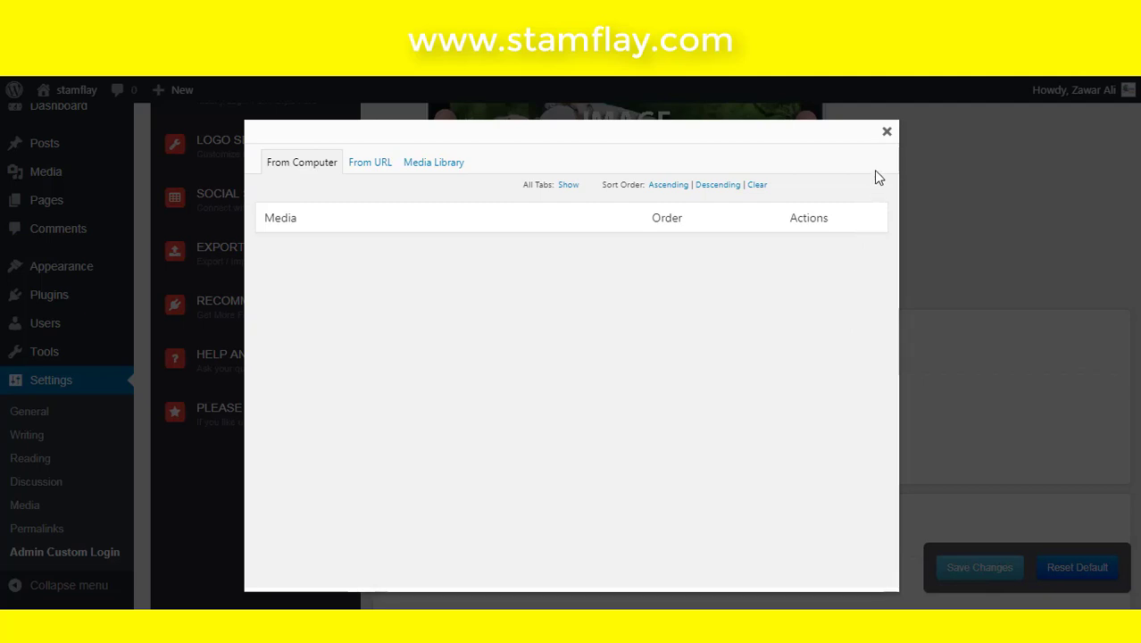
- Close the media uploader and check the login page in the other browser window before returning to the background settings
left_click(886, 132)
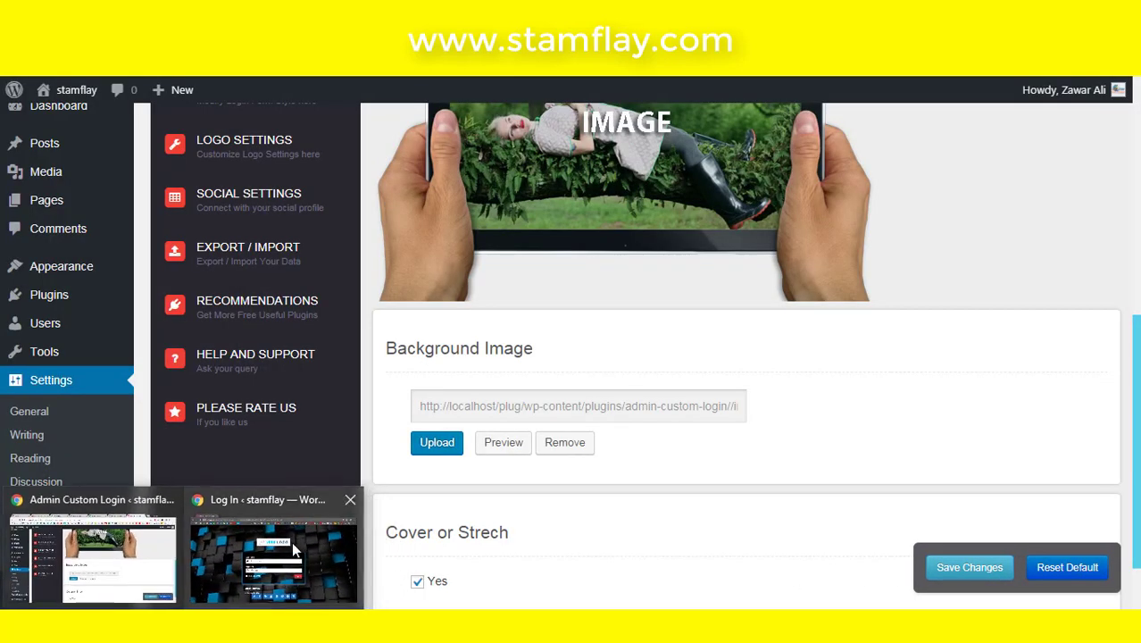
left_click(272, 562)
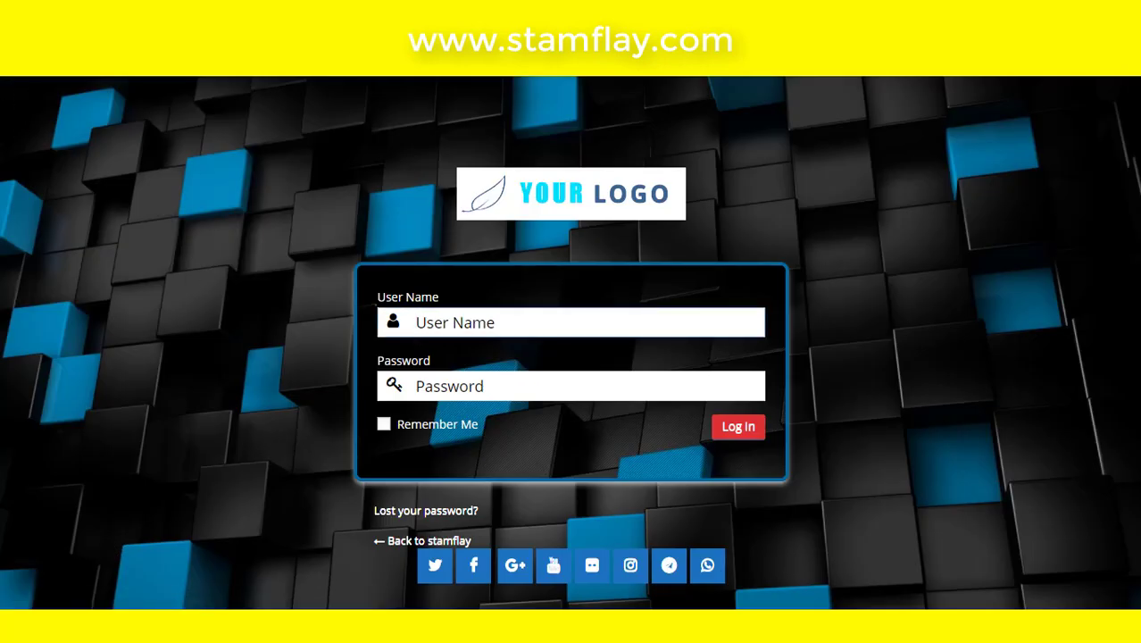
left_click(120, 556)
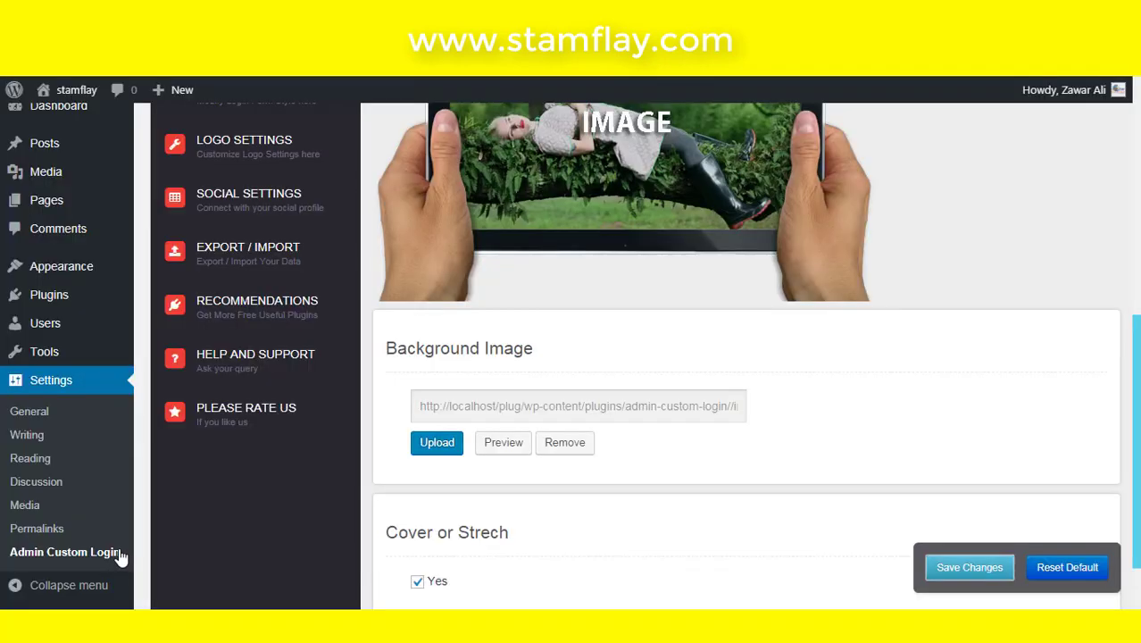
- Insert students-1807505_1920 from the Media Library as the background image at Full Size and save the changes
left_click(439, 443)
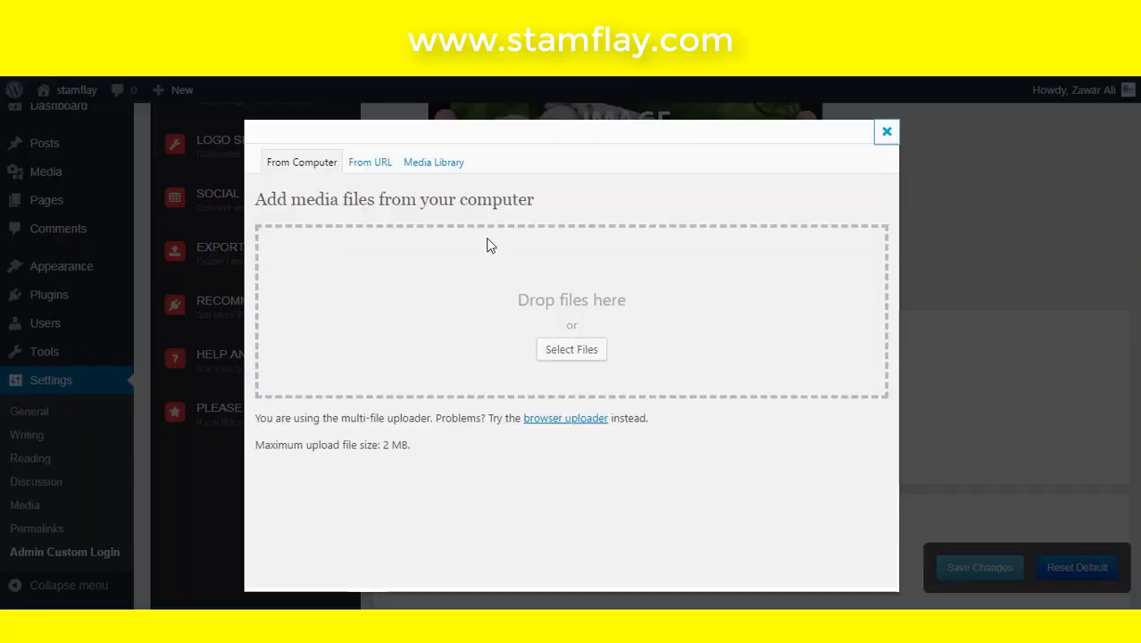
left_click(419, 169)
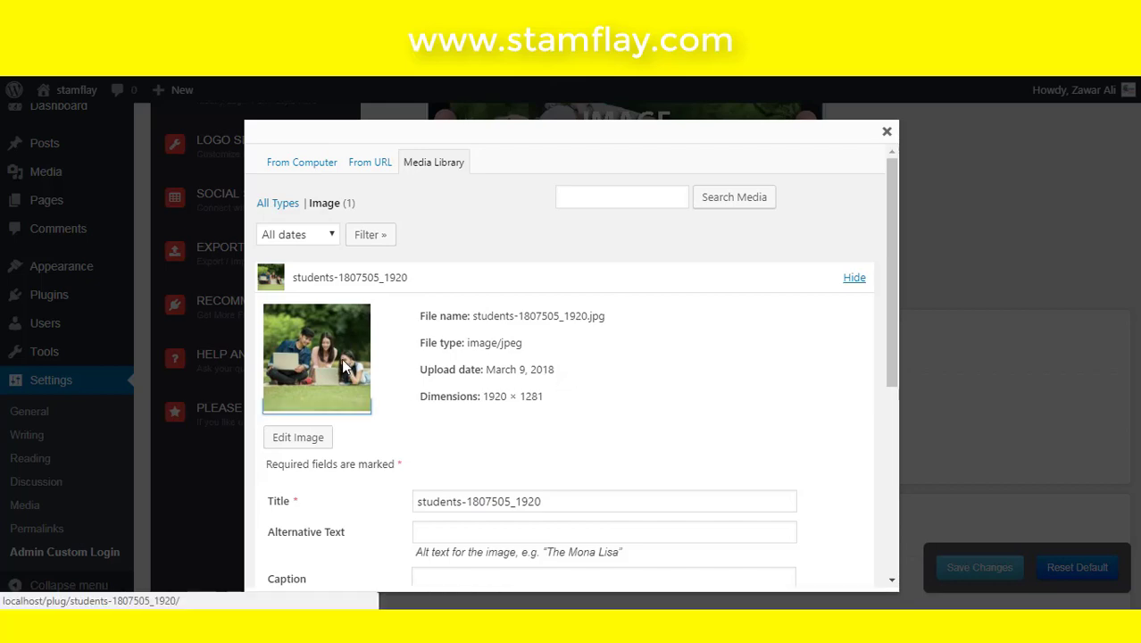
left_click(341, 358)
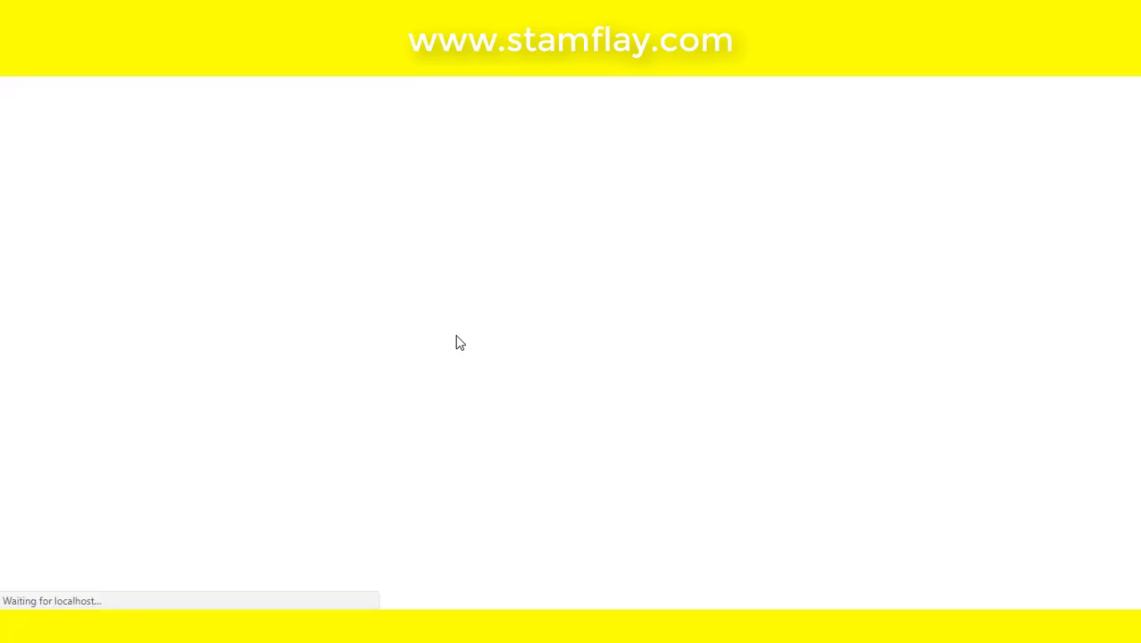
scroll(588, 439, "down", 5)
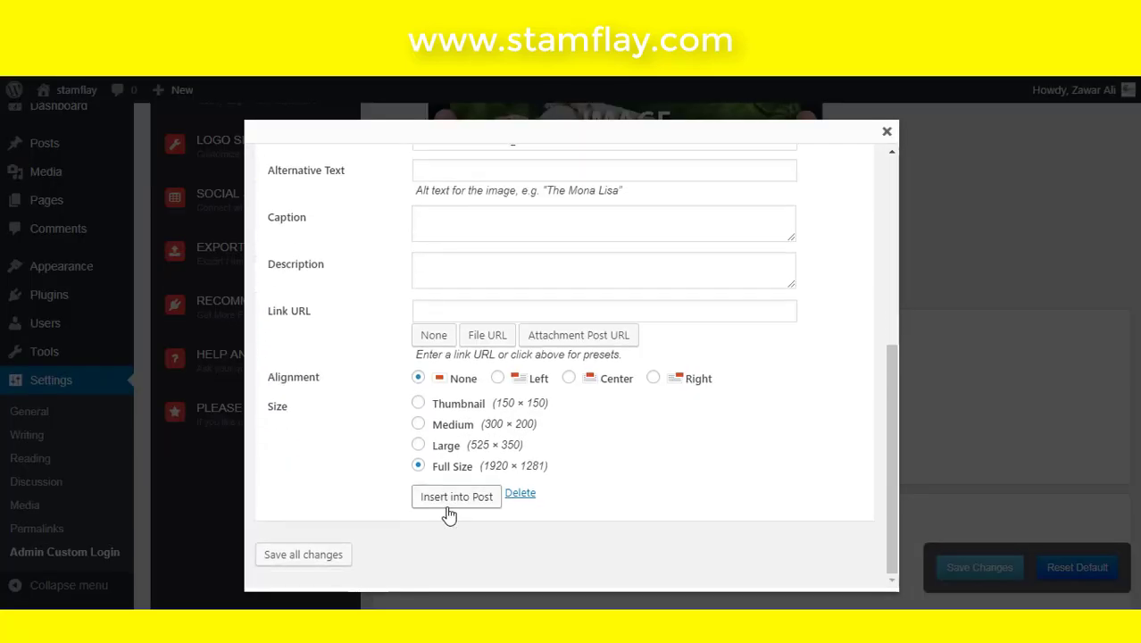
left_click(455, 498)
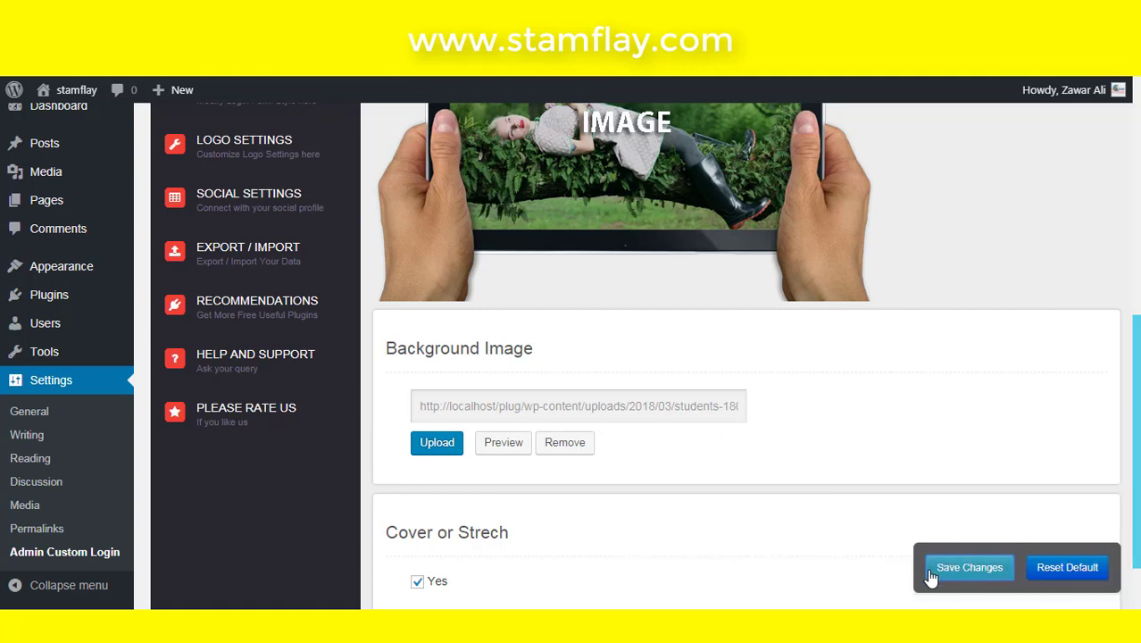
- Reload the login page in the other browser window to view its background, and return to the plugin settings
left_click(223, 582)
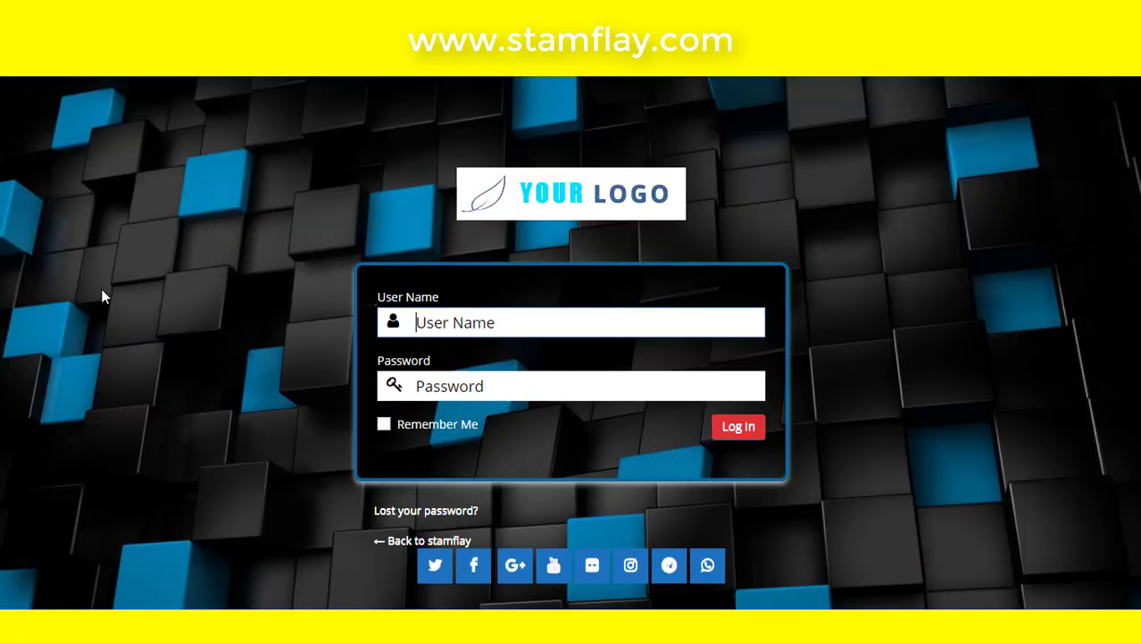
key("F5")
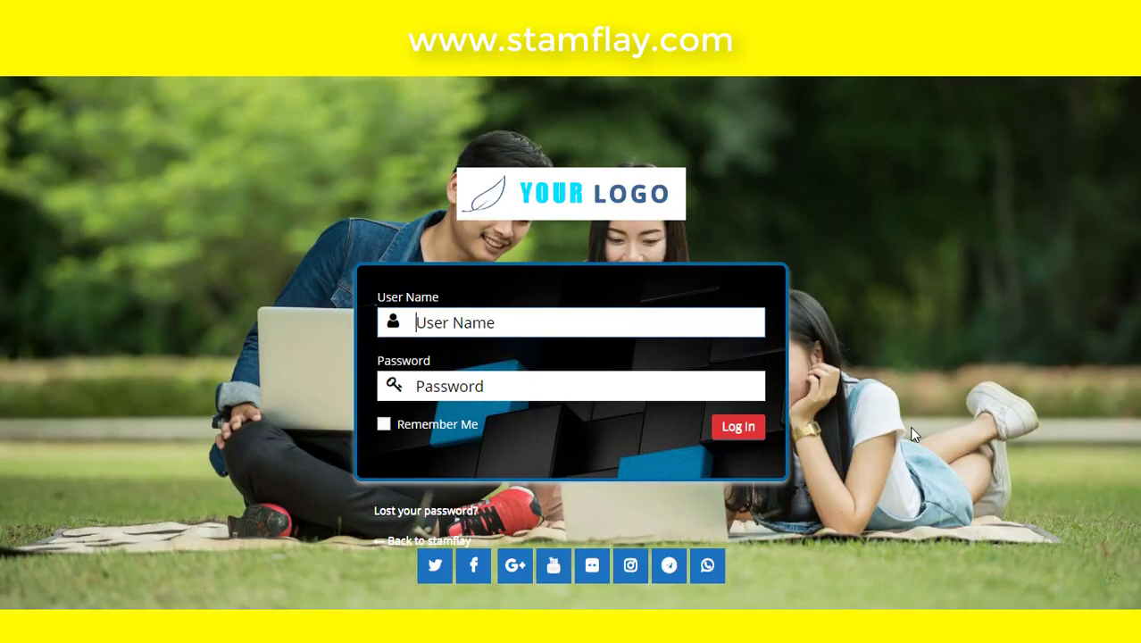
mouse_move(307, 630)
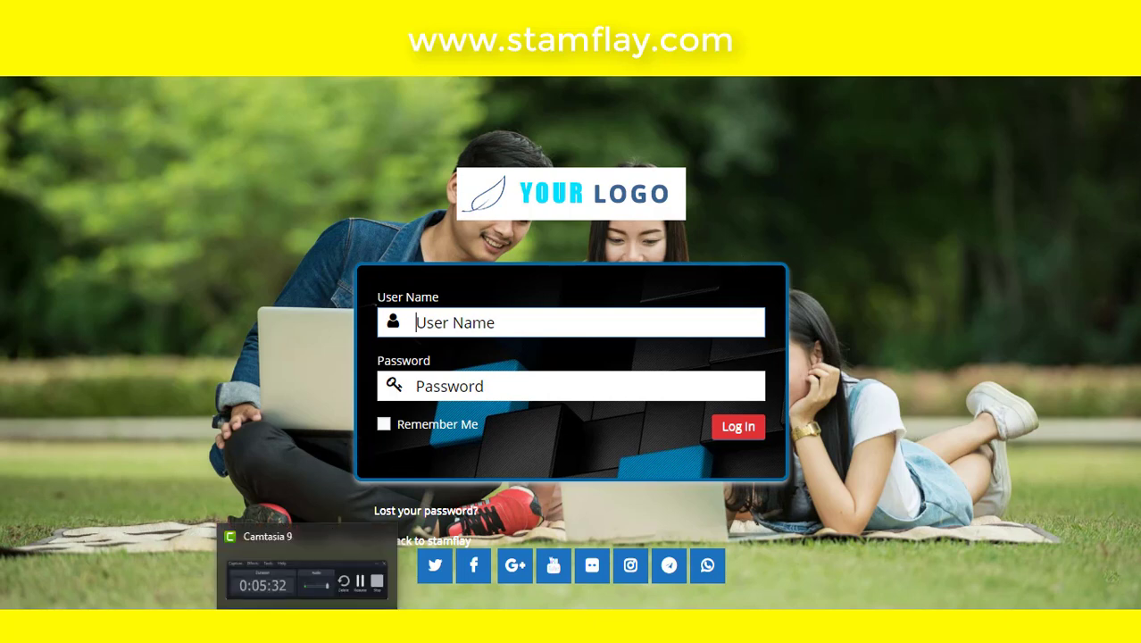
left_click(146, 573)
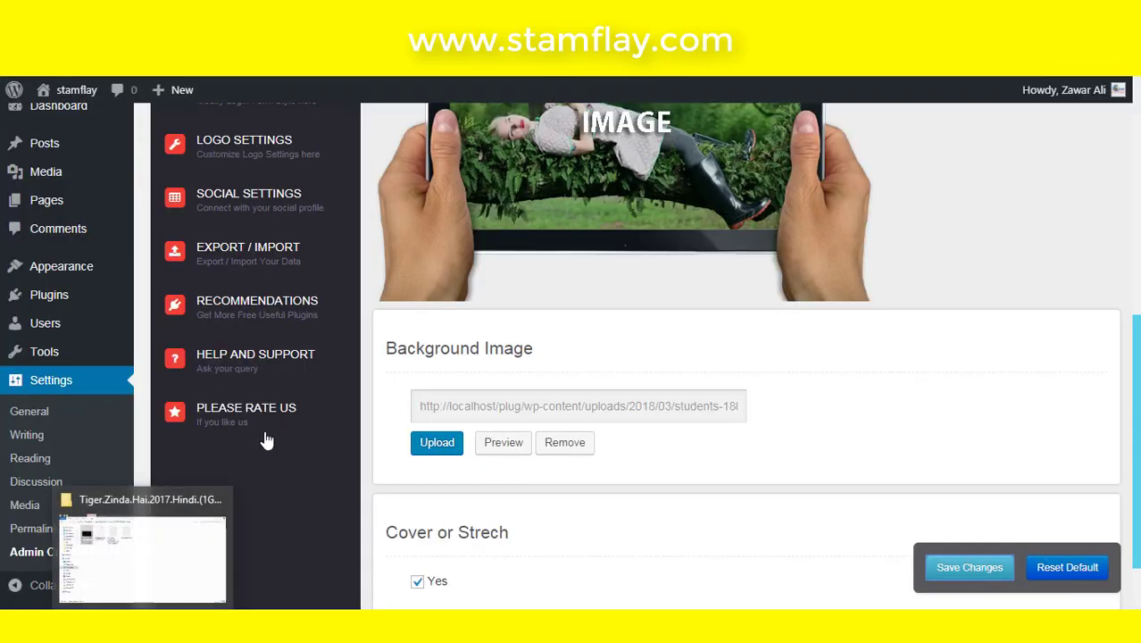
- Open the plugin's Logo Settings
scroll(325, 438, "up", 3)
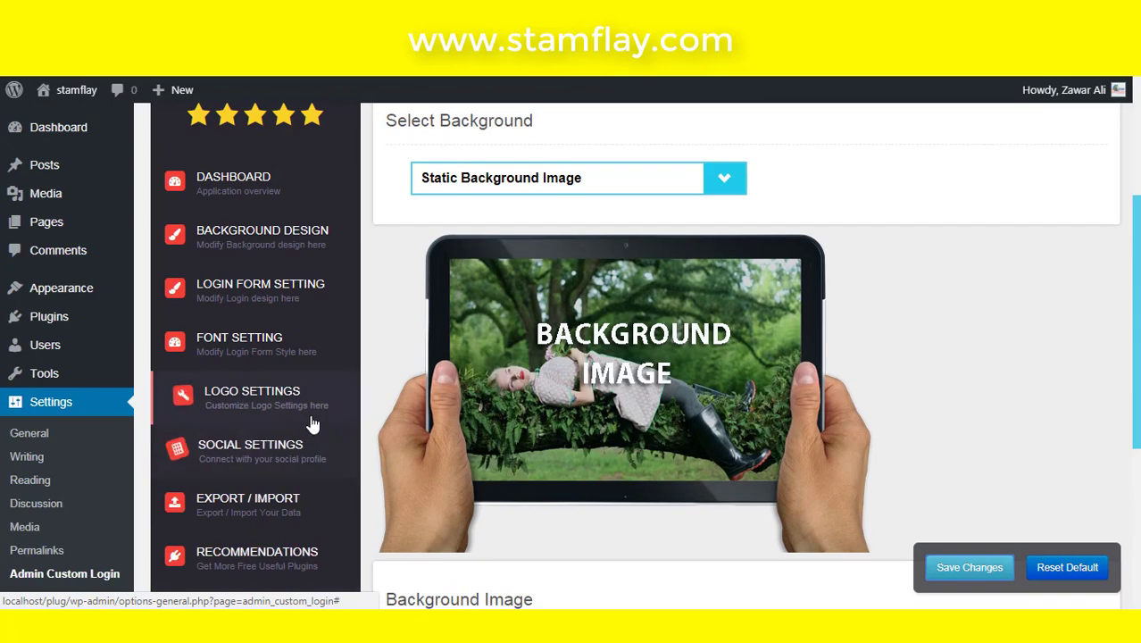
left_click(314, 421)
left_click(572, 391)
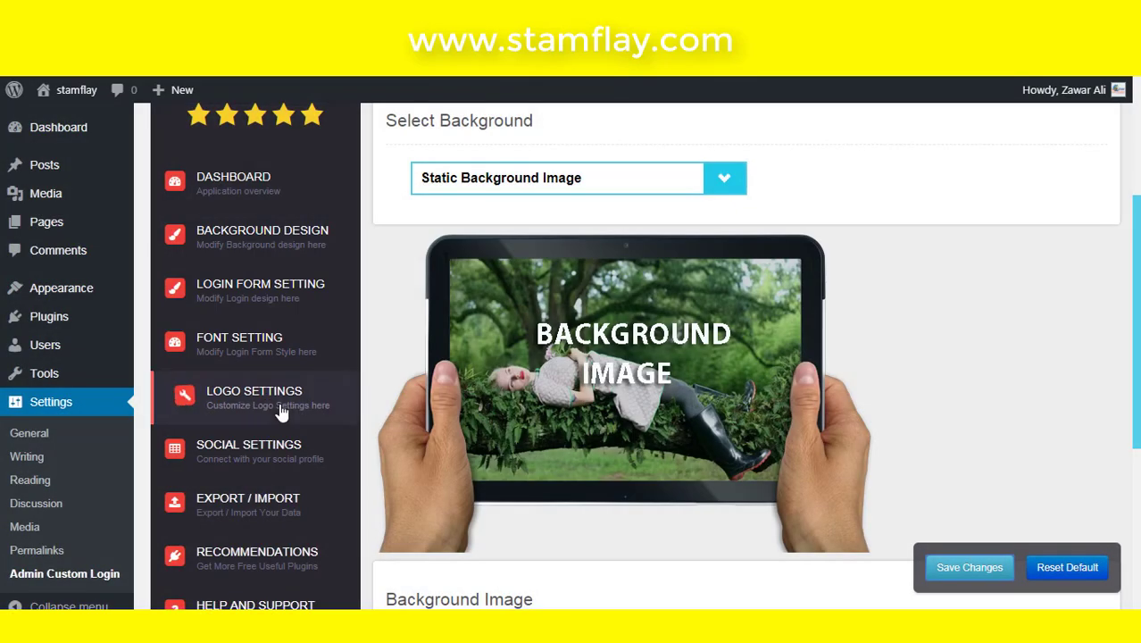
left_click(266, 394)
- Upload rrrrrr.png from the Desktop and insert it as the login page logo at Full Size
left_click(427, 469)
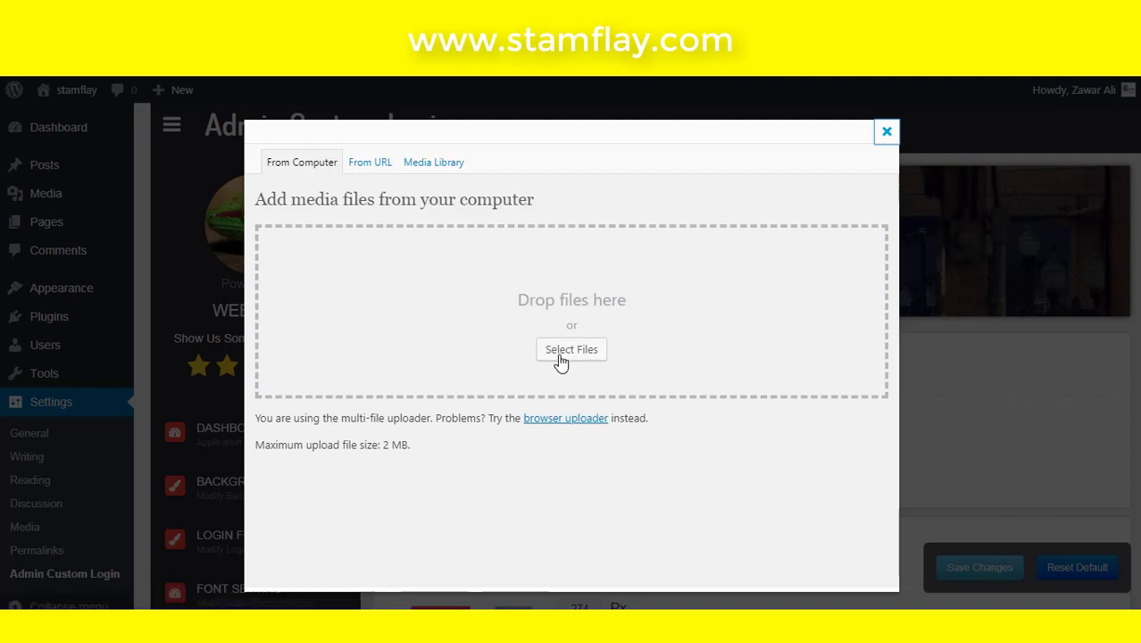
left_click(570, 352)
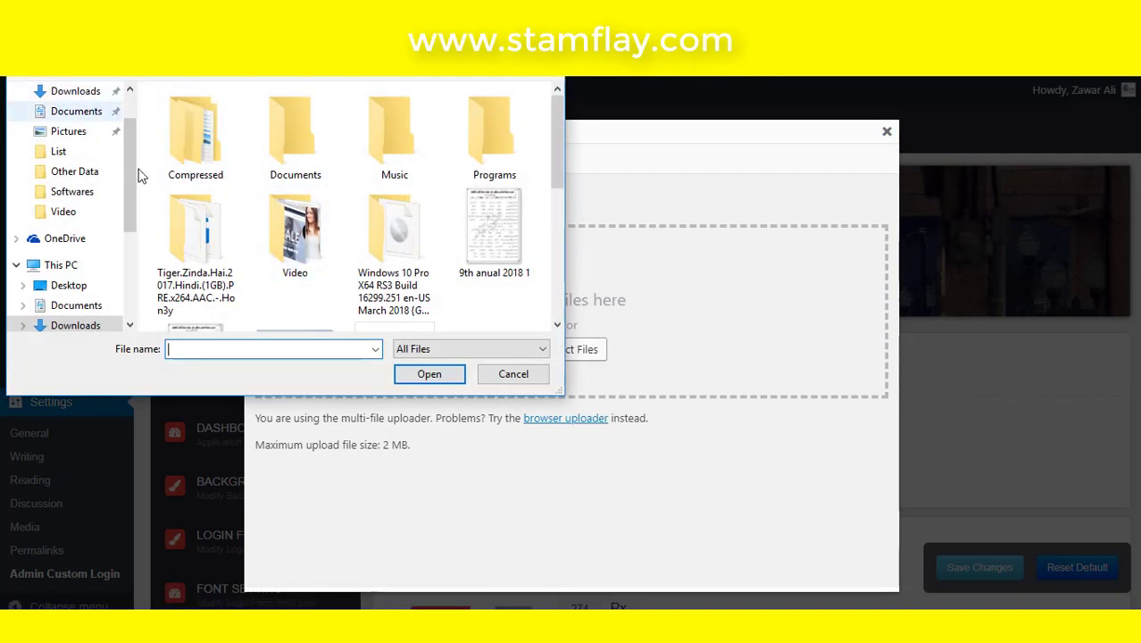
scroll(94, 169, "up", 1)
left_click(55, 124)
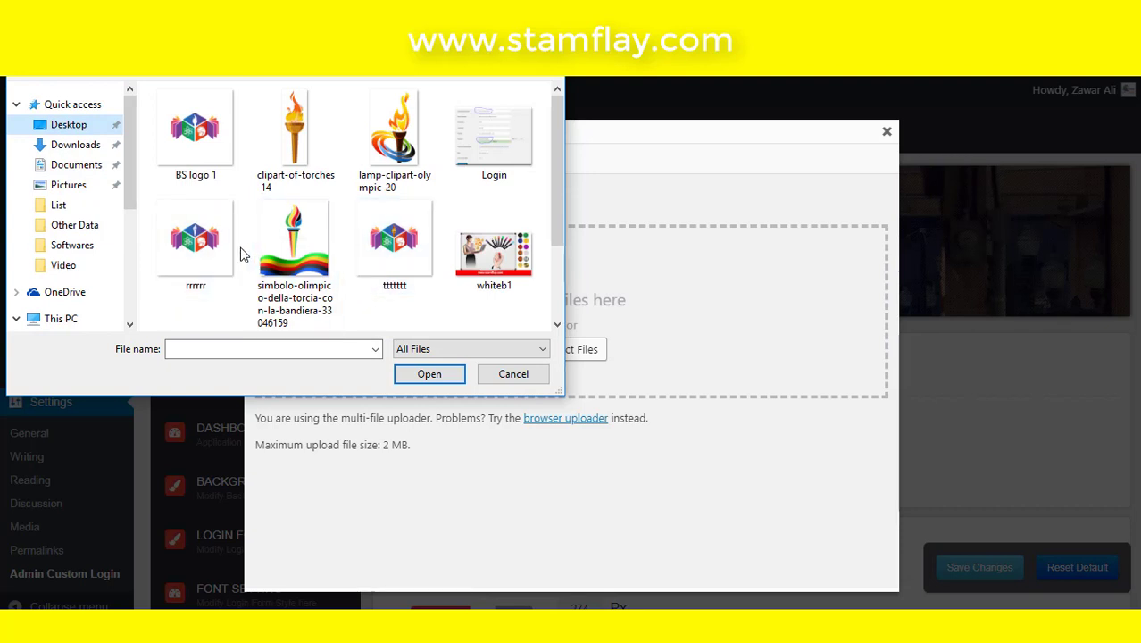
left_click(204, 246)
left_click(429, 374)
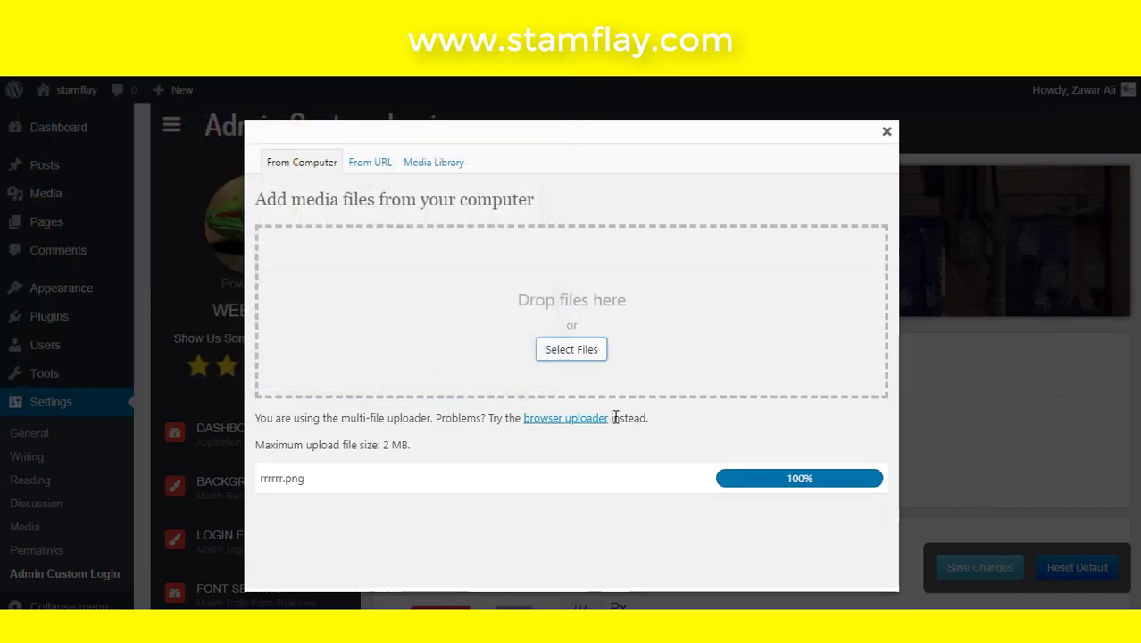
scroll(616, 429, "down", 10)
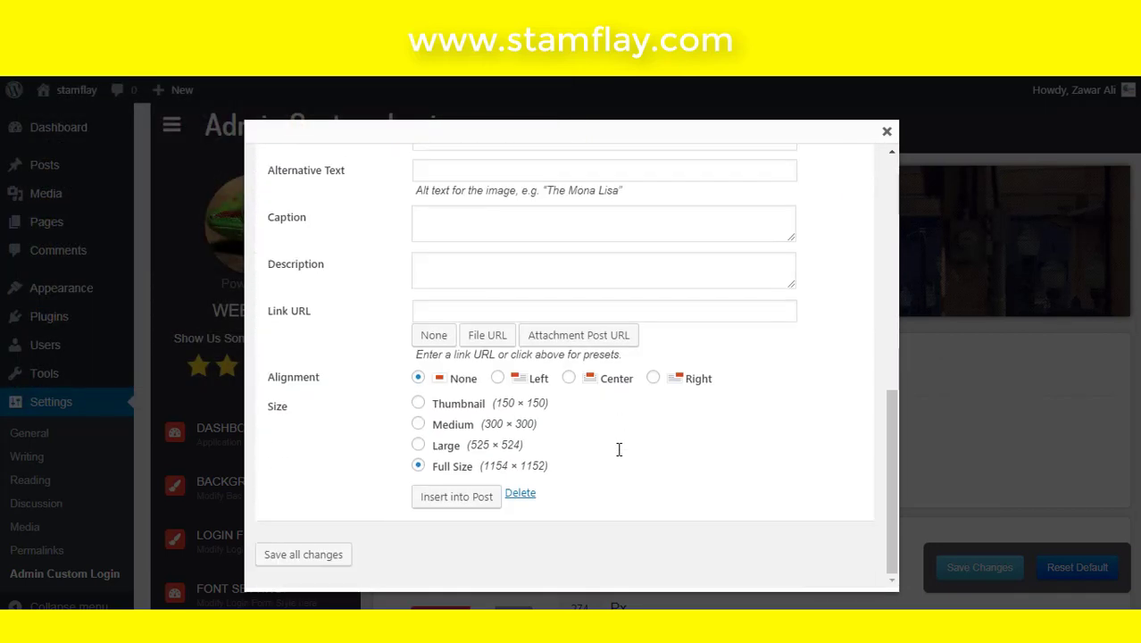
left_click(440, 501)
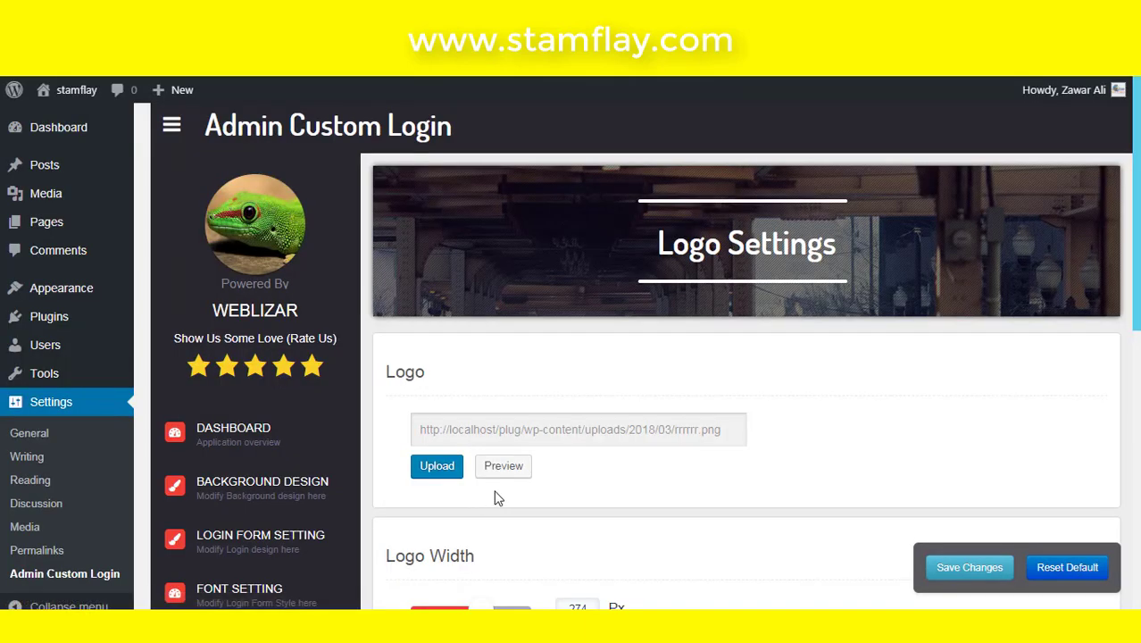
- Look over the logo size and URL options, reload the login page in the other browser window to check the logo, and return to the settings
scroll(979, 554, "down", 1)
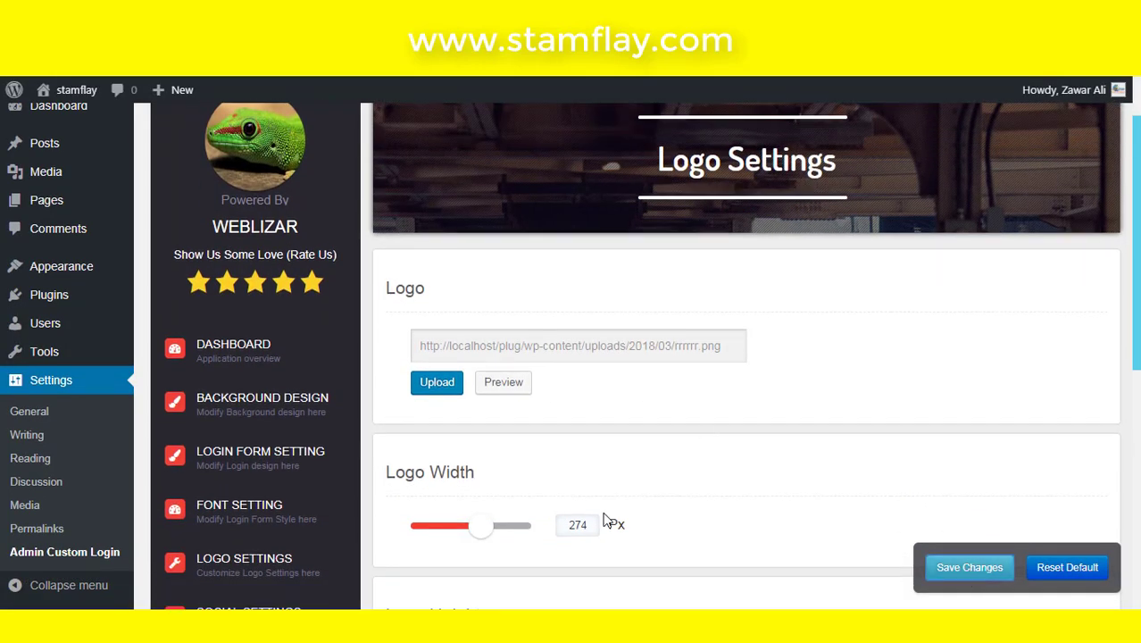
scroll(427, 579, "down", 3)
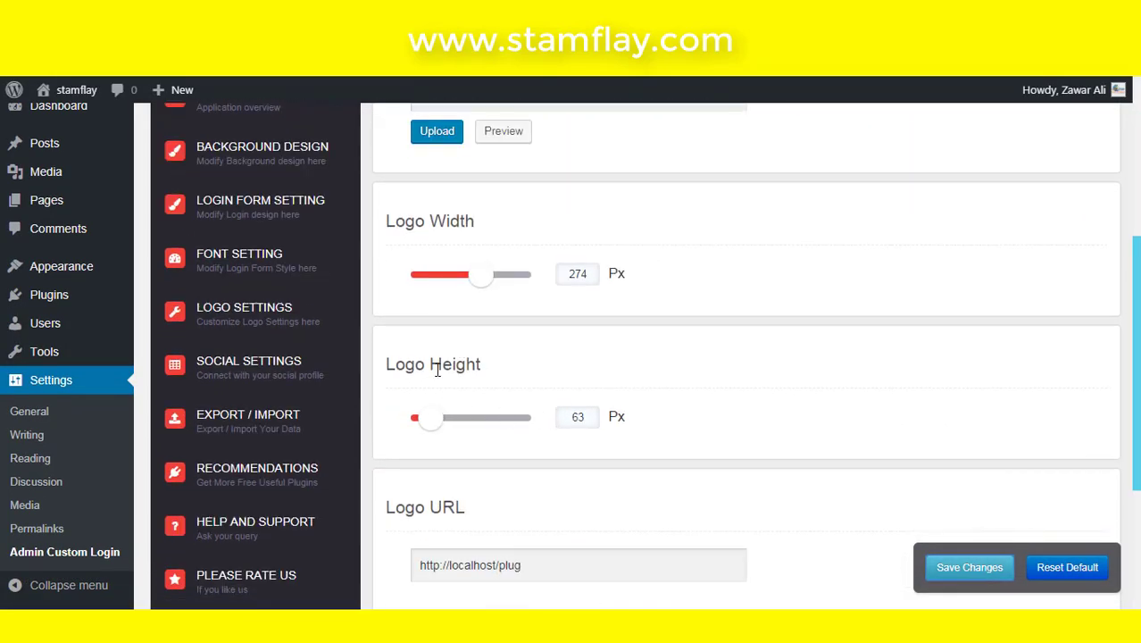
scroll(426, 559, "down", 2)
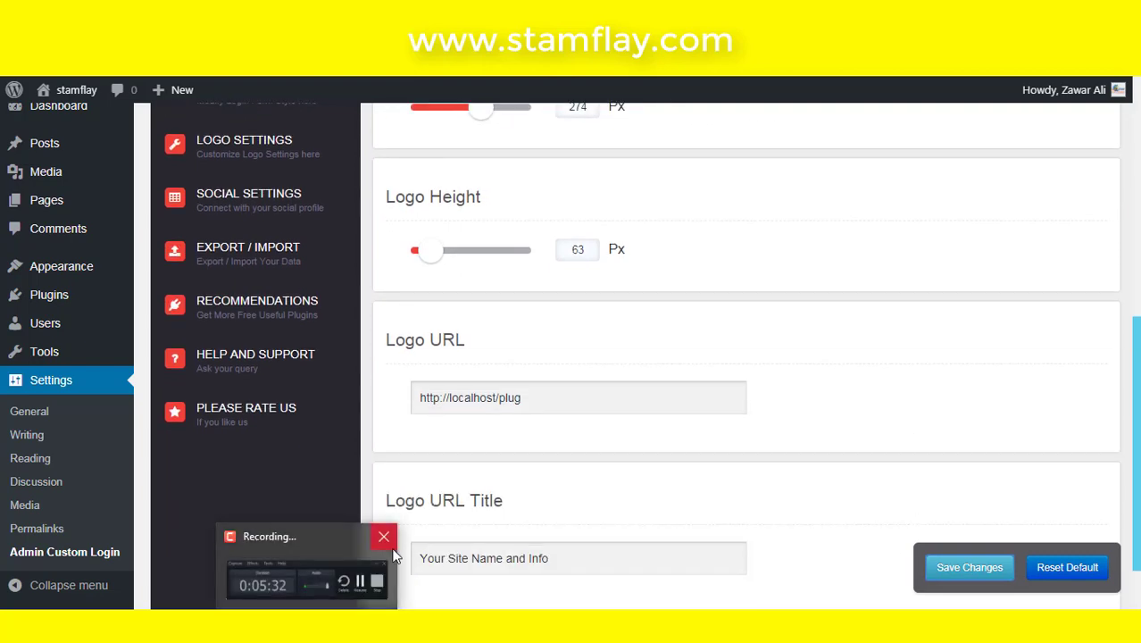
scroll(547, 474, "down", 1)
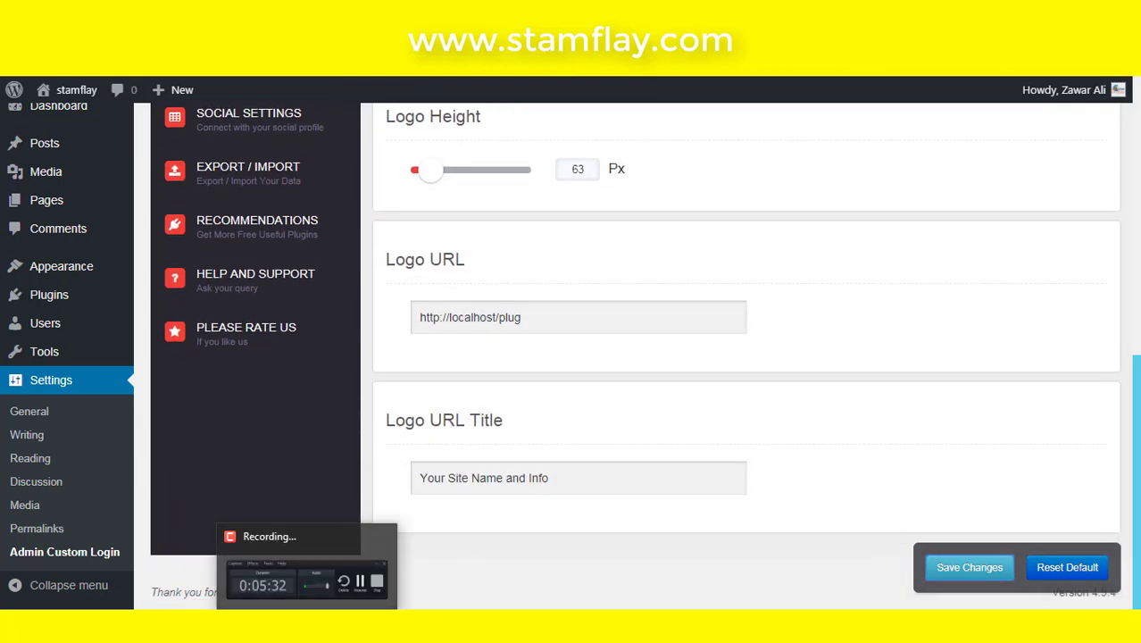
left_click(273, 543)
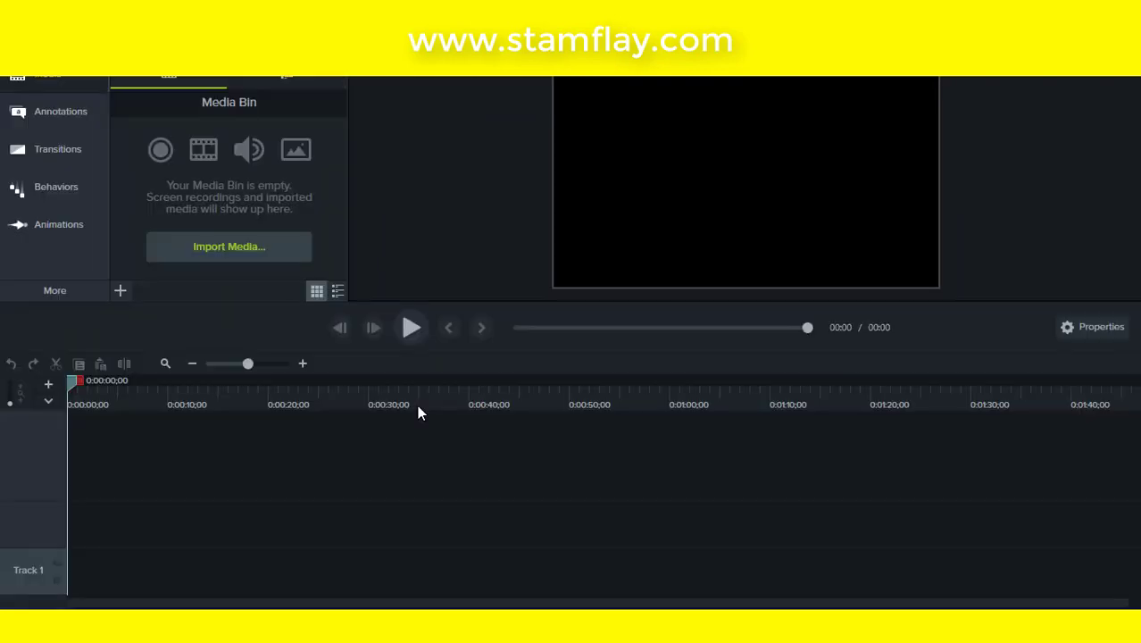
left_click(276, 571)
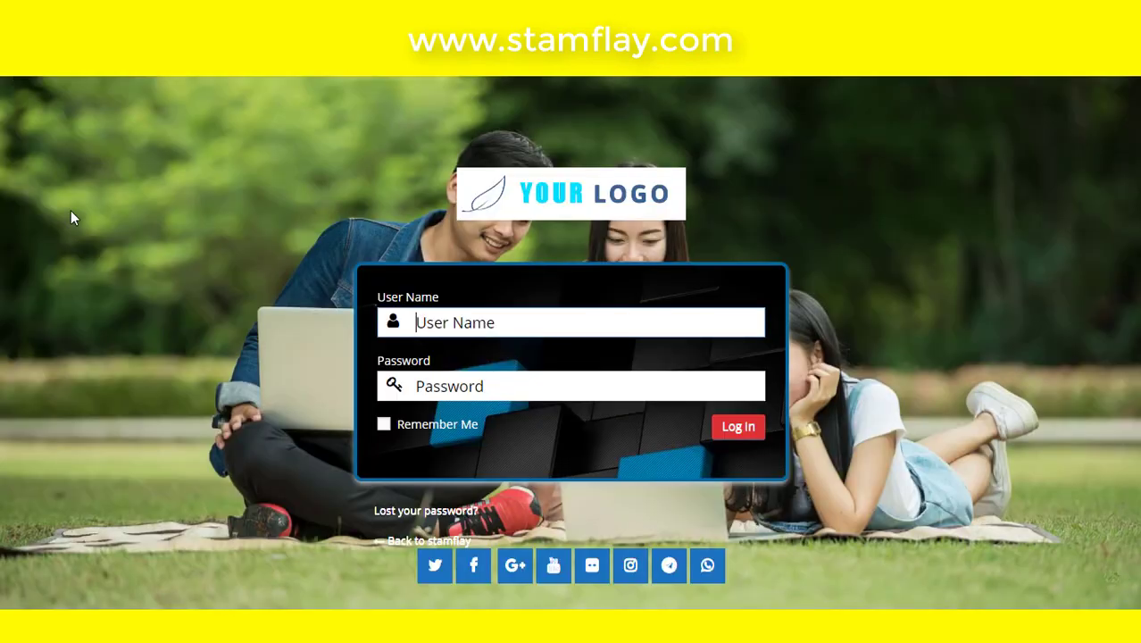
key("F5")
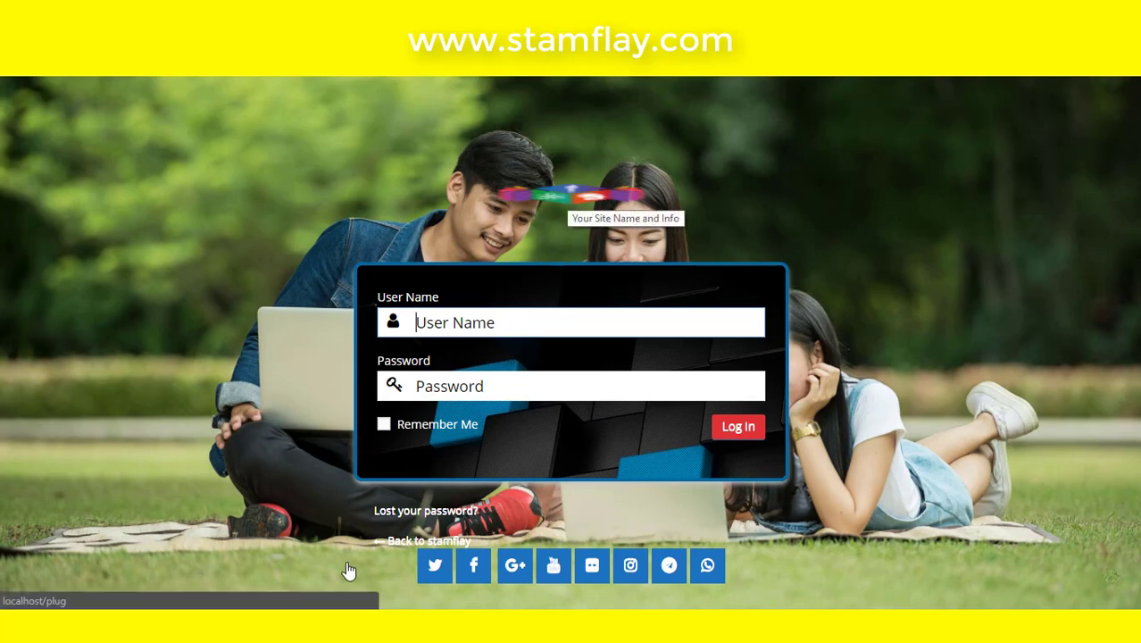
left_click(149, 589)
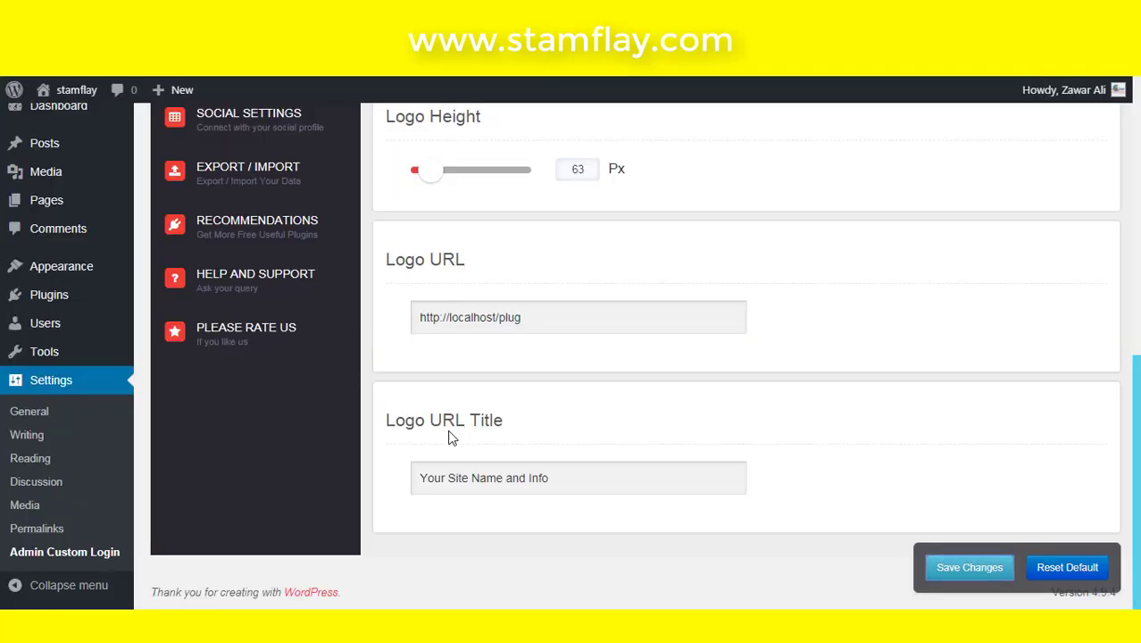
- Set the login page logo's height to 239 px and save the changes
scroll(450, 431, "up", 3)
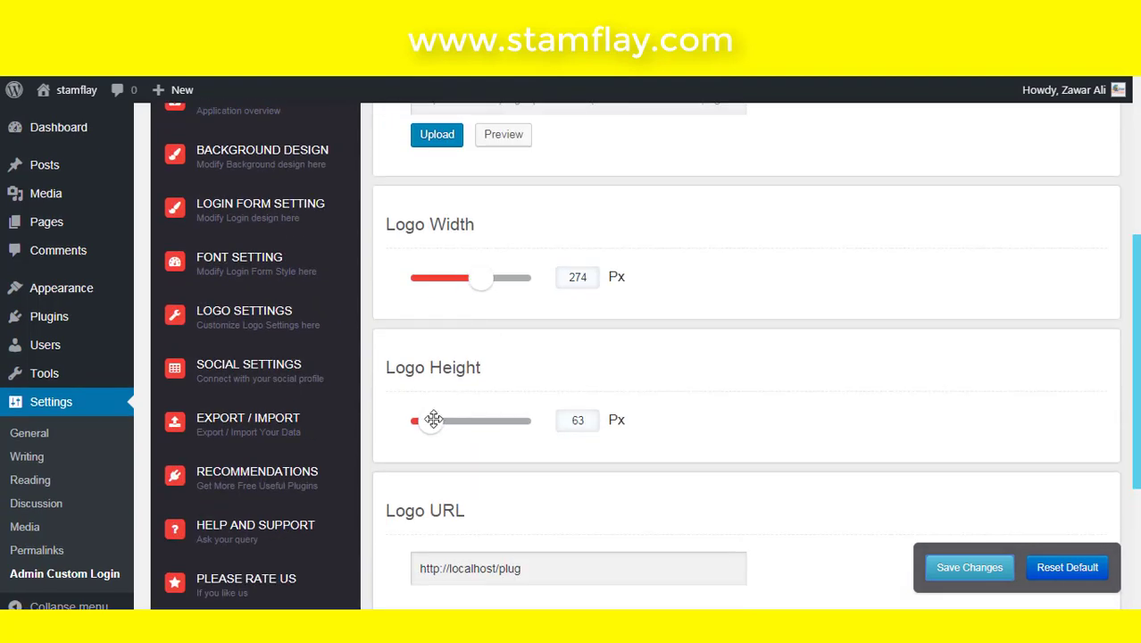
left_click_drag(433, 424, 471, 422)
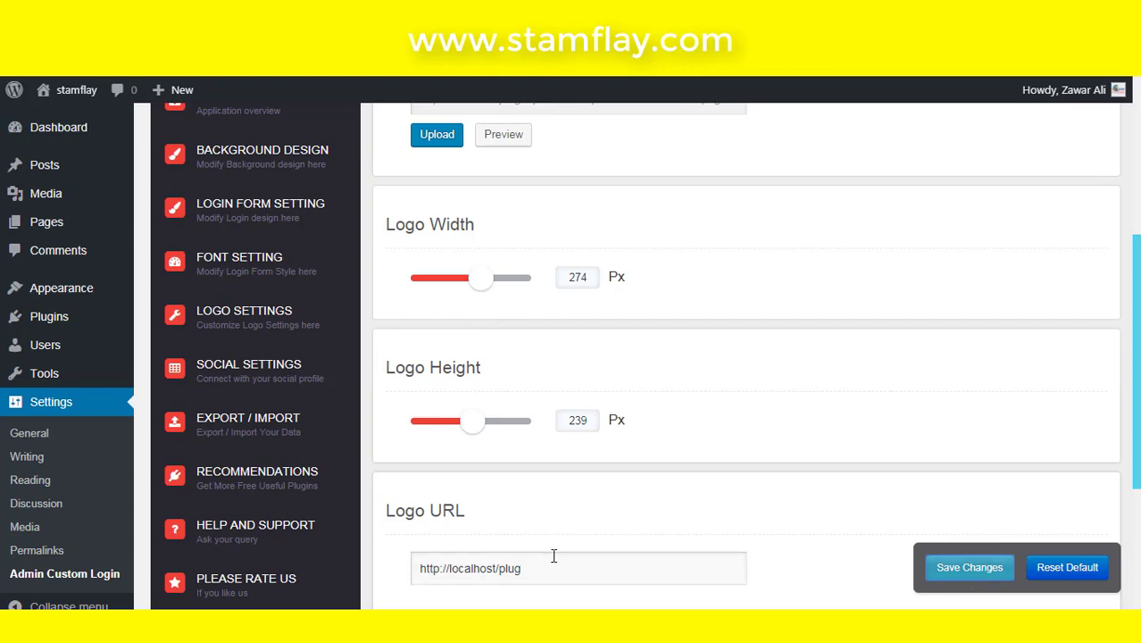
- Reload the login page in the other browser window, examine the taller logo and page layout, and return to the plugin settings
mouse_move(286, 630)
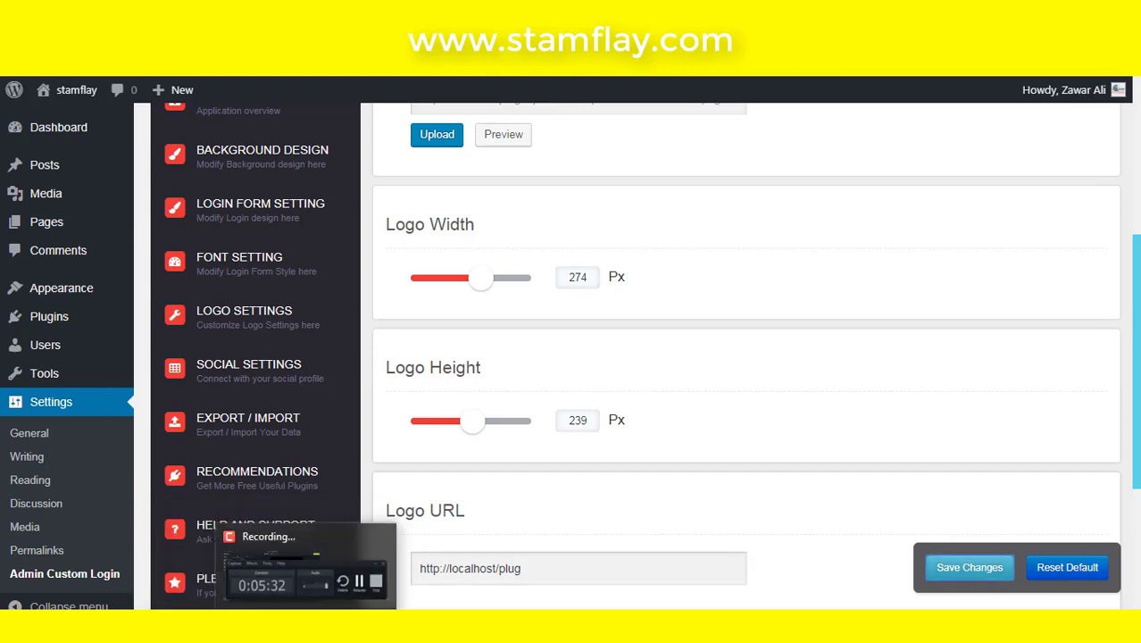
mouse_move(179, 630)
left_click(298, 530)
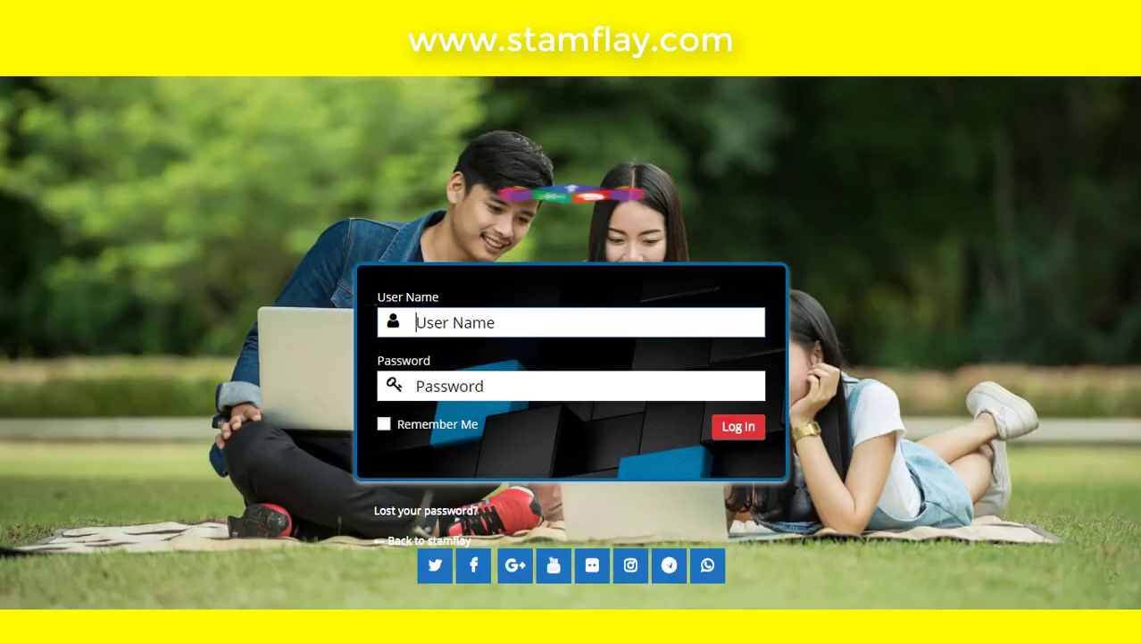
key("F5")
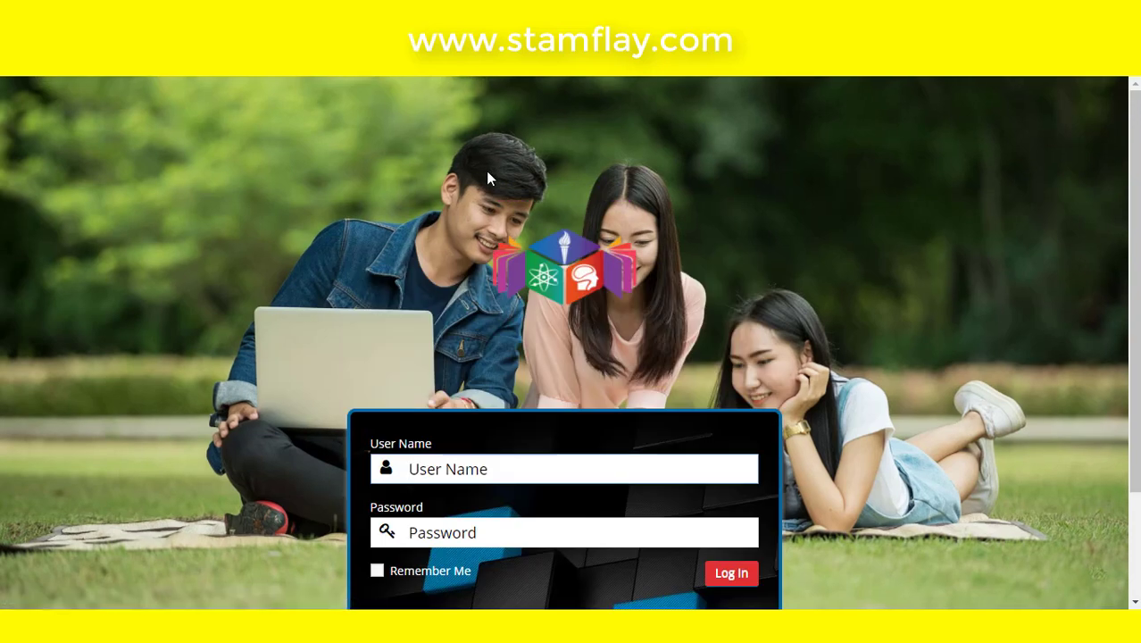
scroll(610, 293, "down", 2)
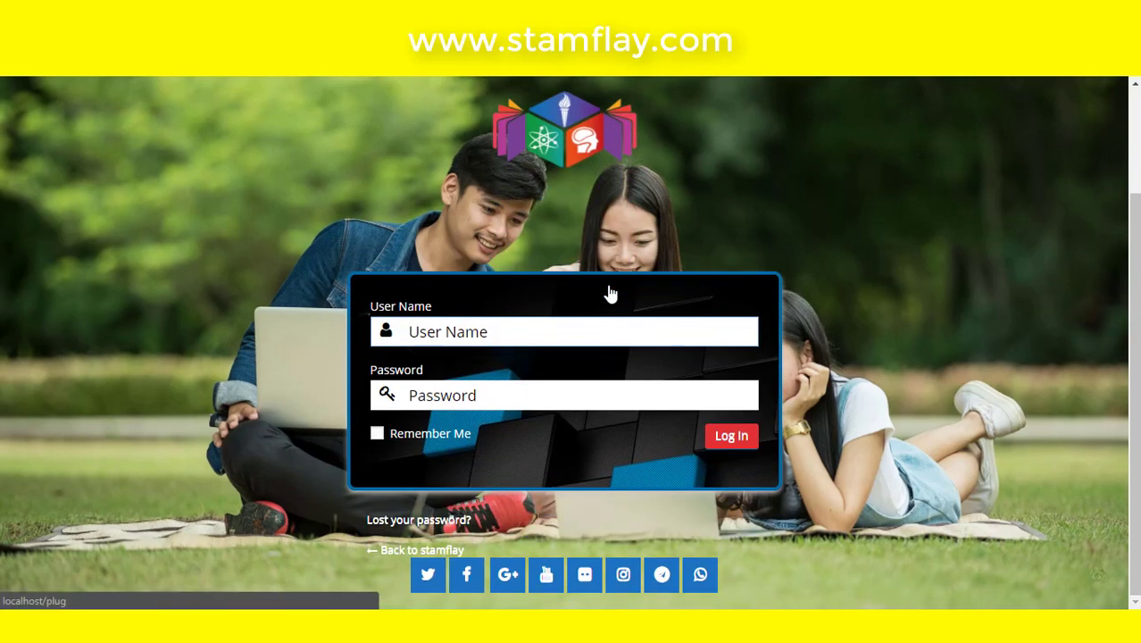
scroll(607, 285, "up", 1)
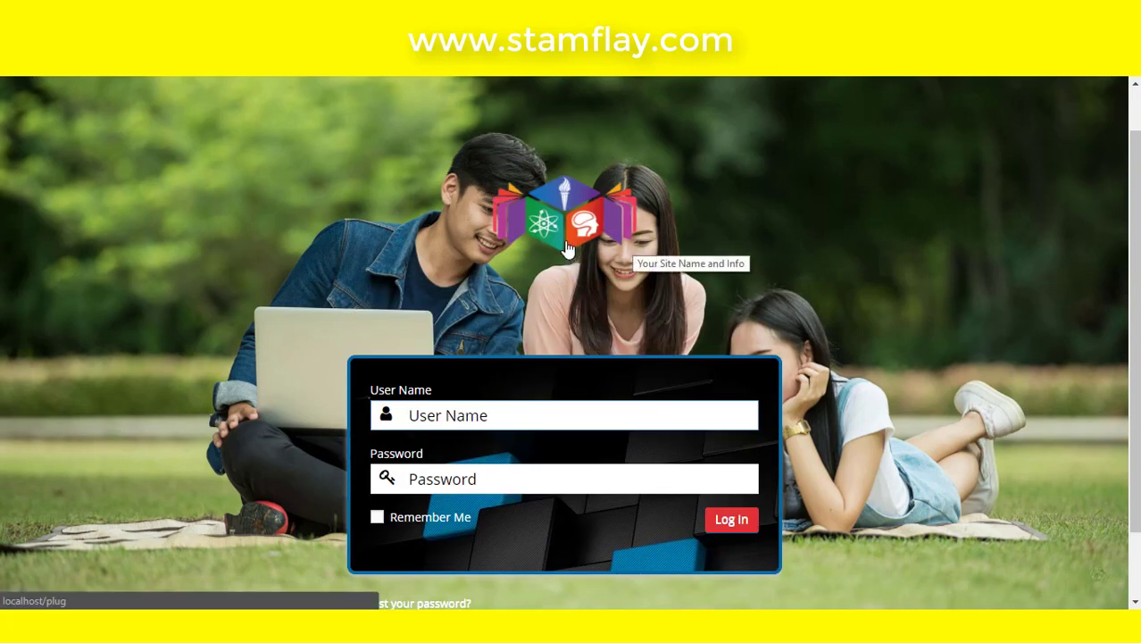
scroll(566, 250, "down", 1)
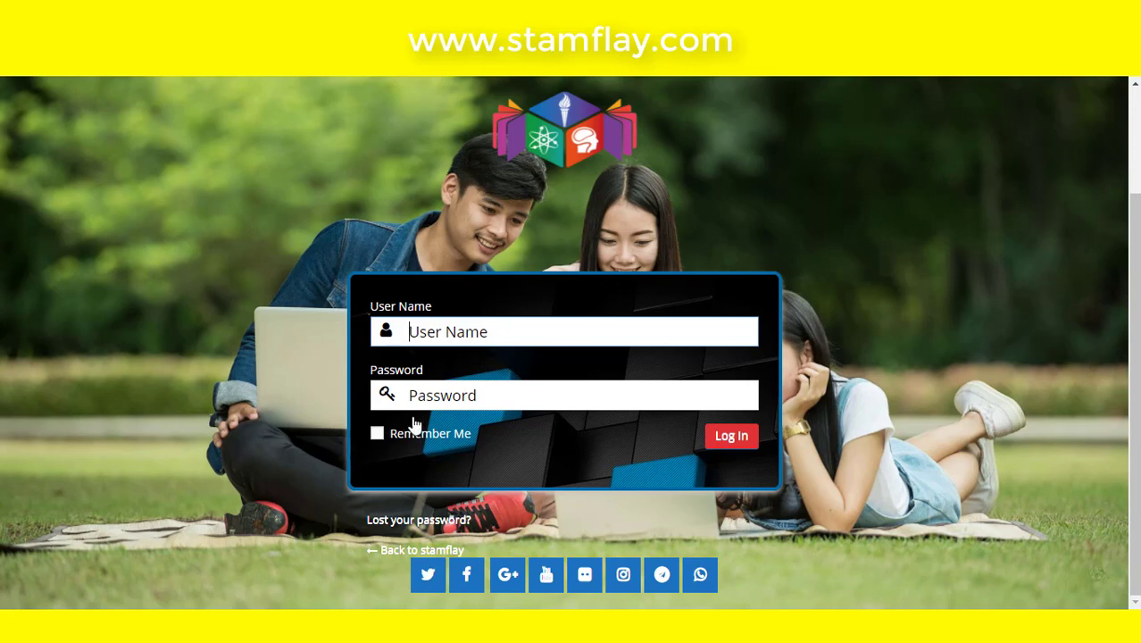
mouse_move(308, 598)
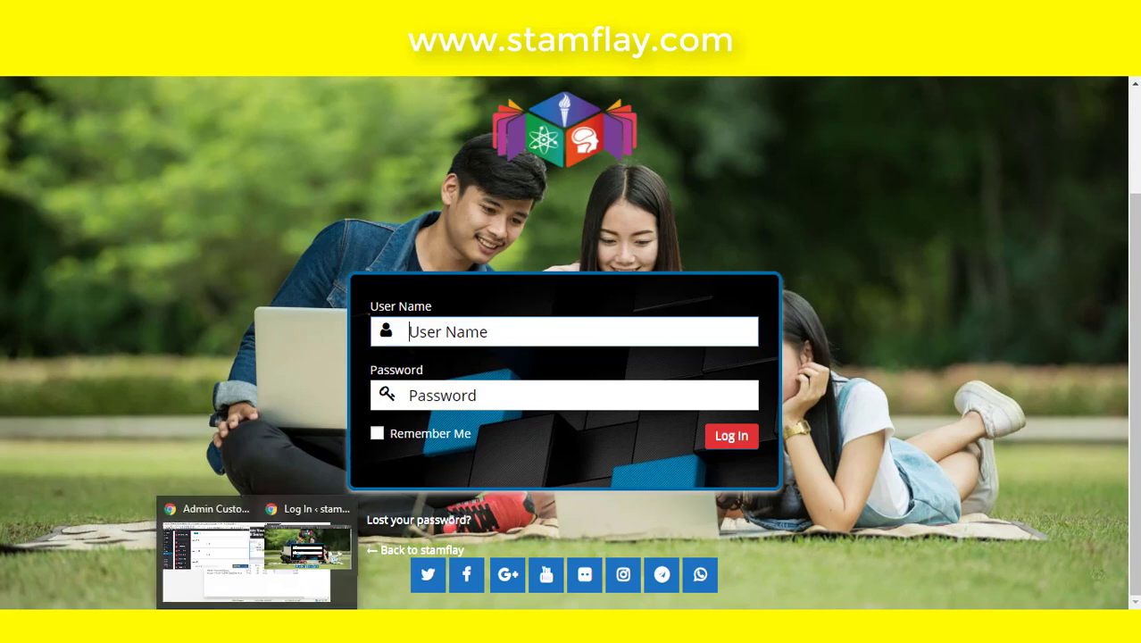
left_click(153, 579)
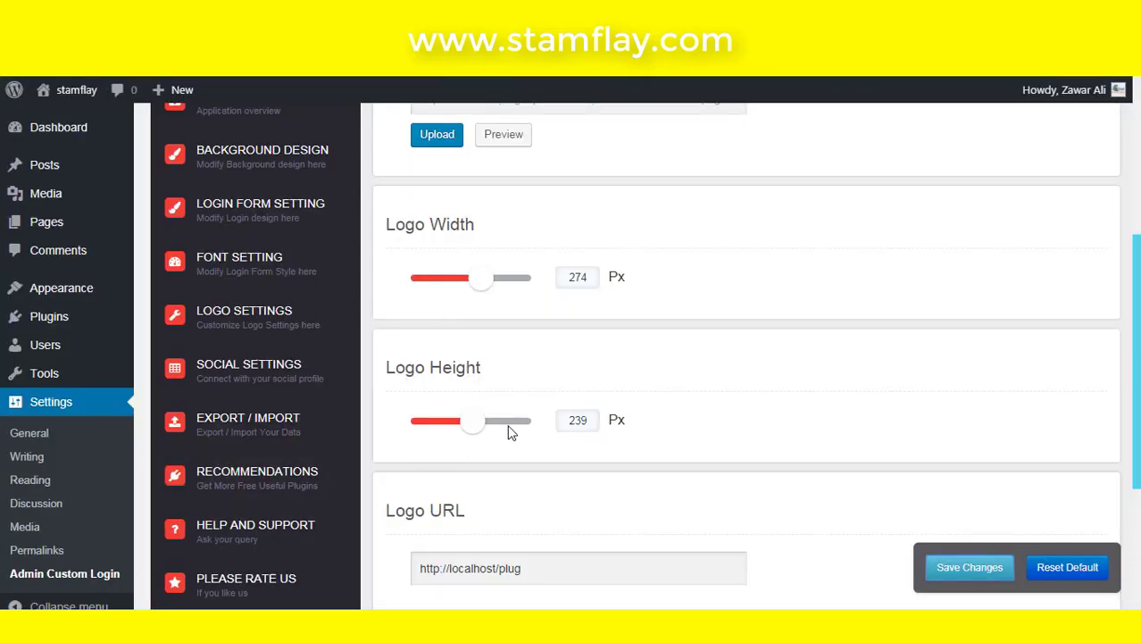
- Set the login page logo's width to 165 px and save the changes
scroll(511, 433, "down", 1)
scroll(503, 411, "up", 1)
left_click_drag(484, 284, 461, 301)
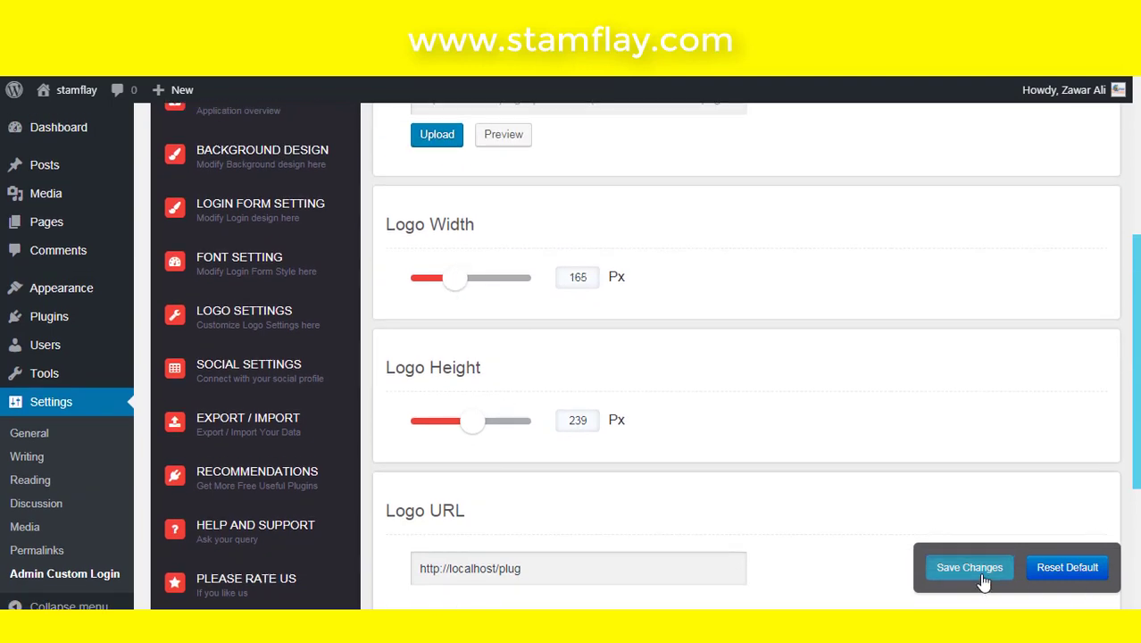
- Reload the login page in the other browser window to check the logo at its new width
mouse_move(198, 607)
left_click(284, 553)
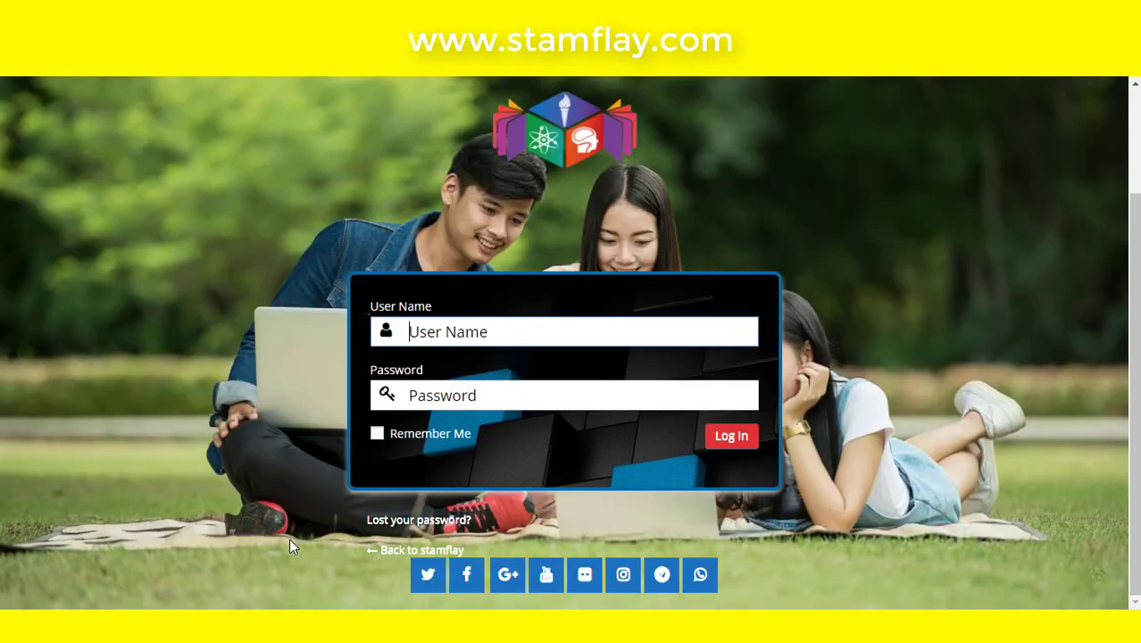
key("F5")
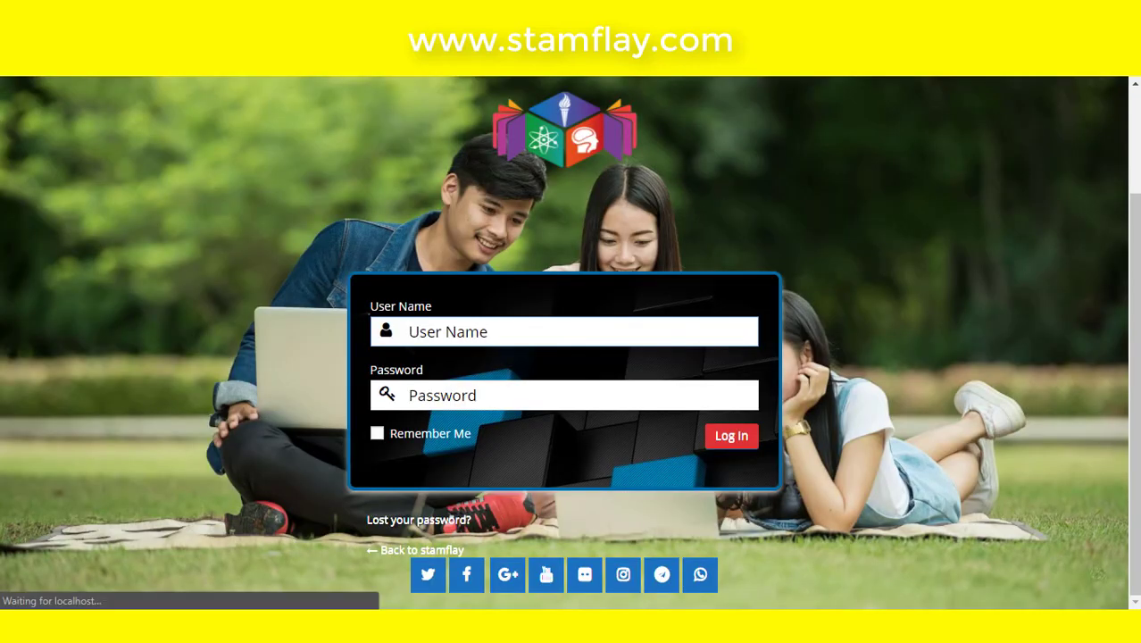